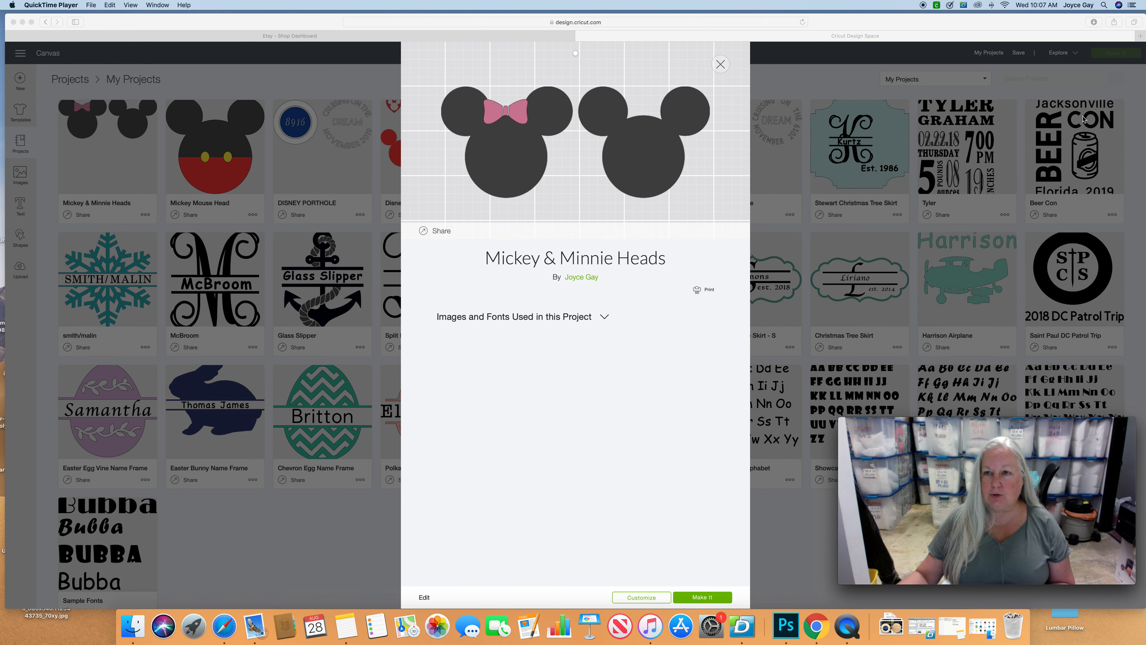
Step: Narrow the browser window to uncover the desktop files, view the pouch image 30075911-1.jpg, and close it again
left_click(1129, 116)
left_click_drag(1130, 116, 1032, 116)
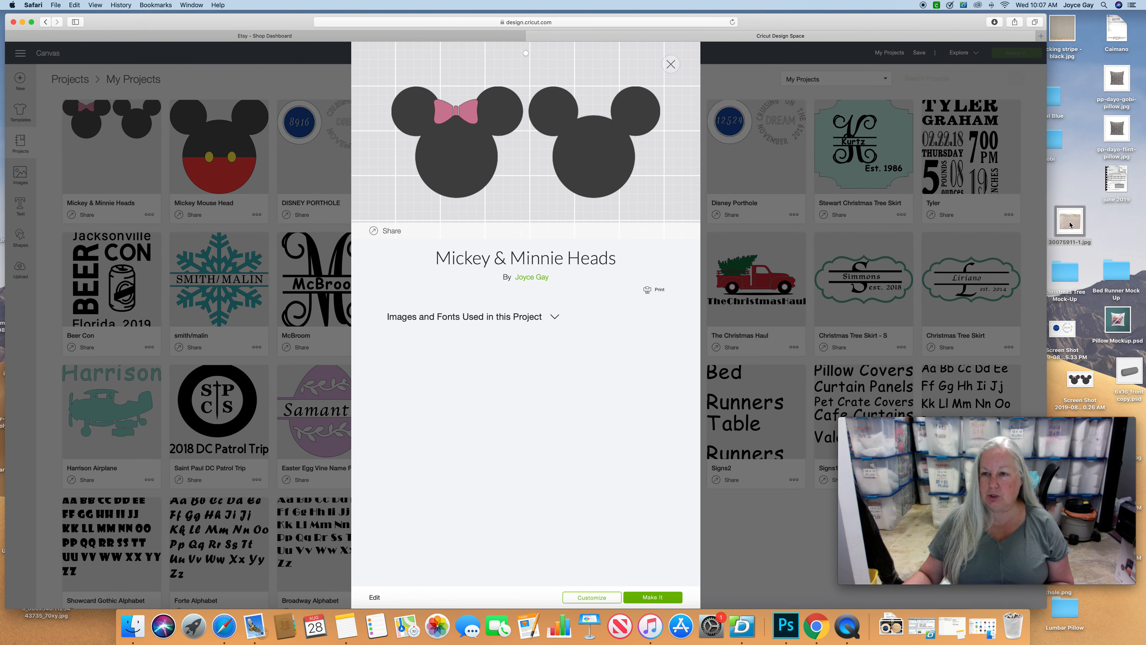
left_click(1071, 225)
double_click(1073, 224)
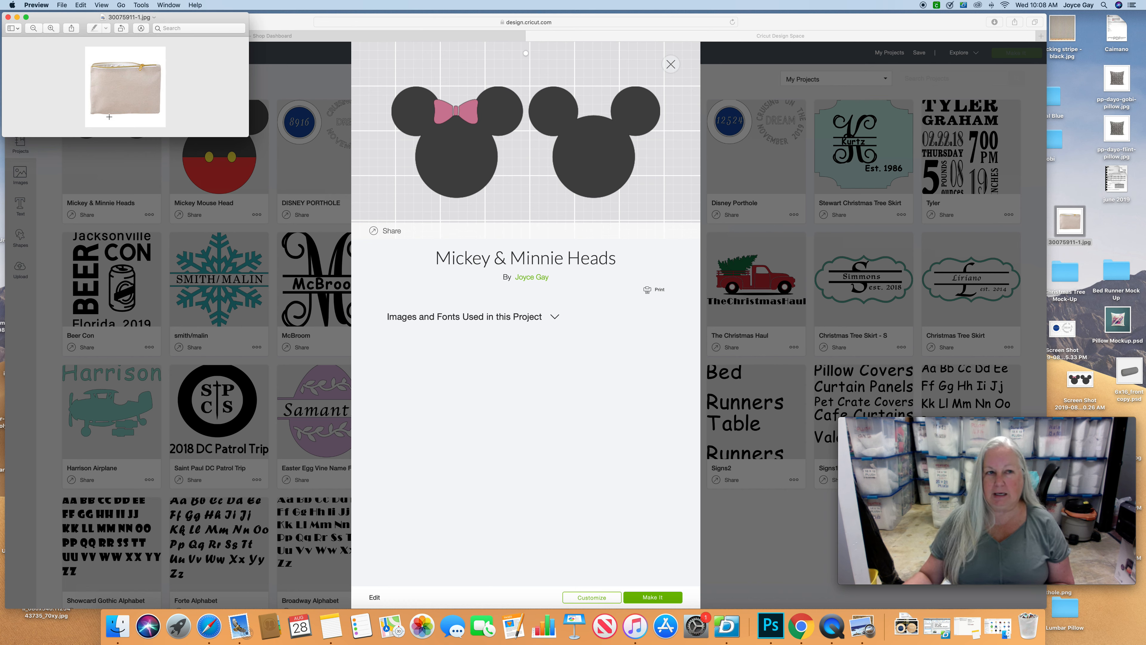
left_click(8, 18)
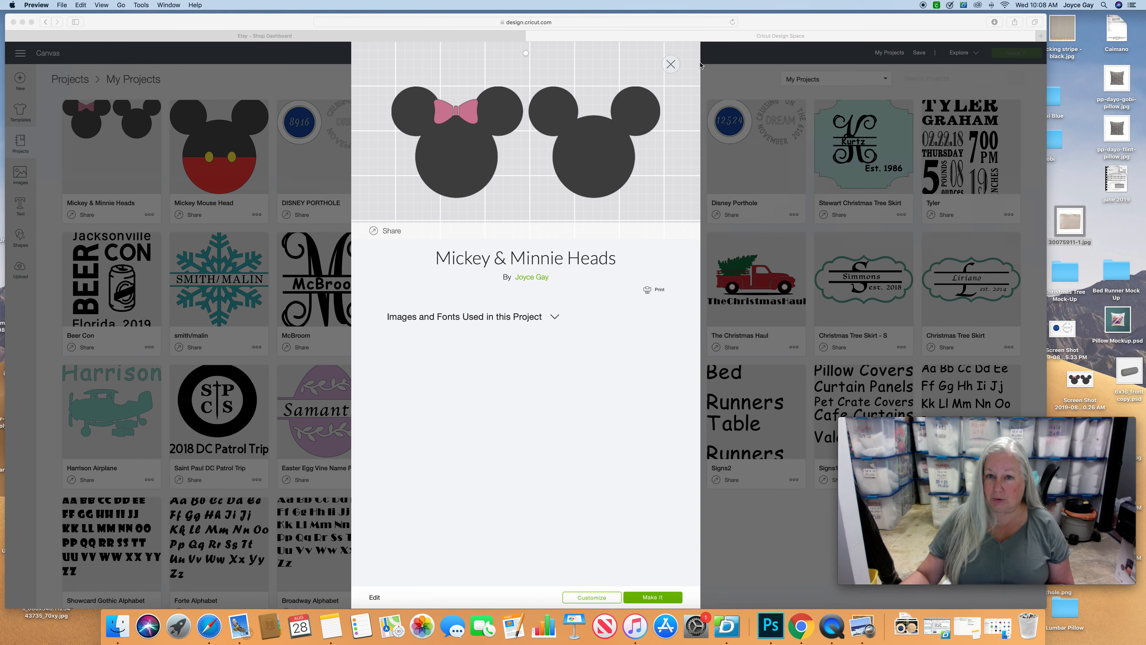
key("cmd+q")
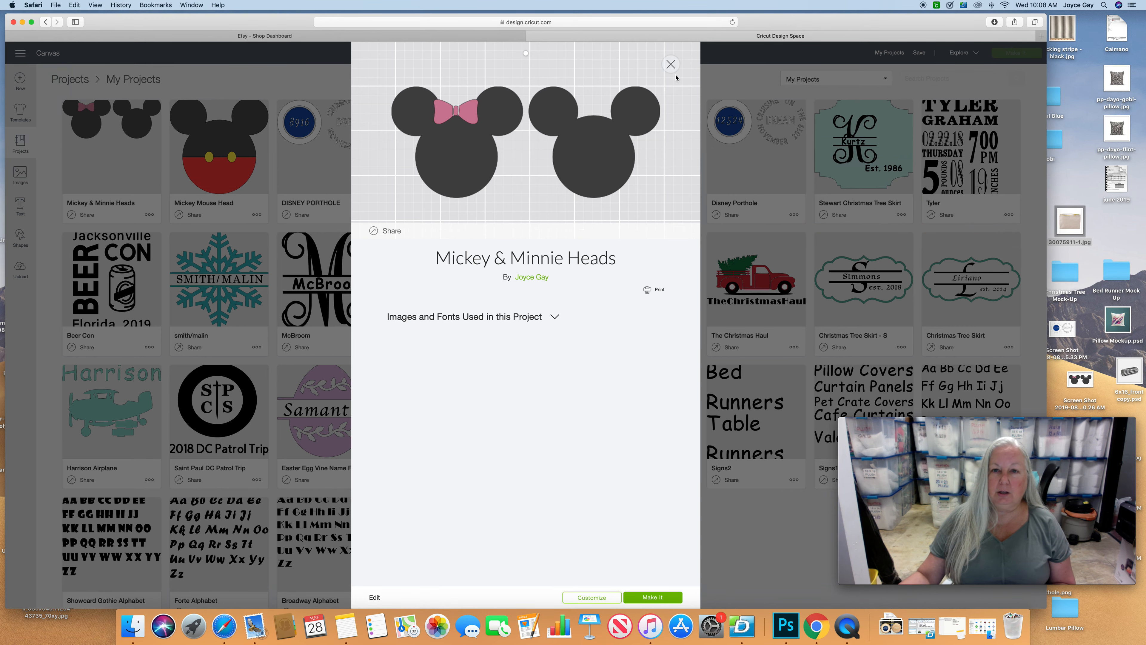
Step: Close the Mickey & Minnie Heads project details and start a new blank project, replacing the unsaved one
left_click(671, 64)
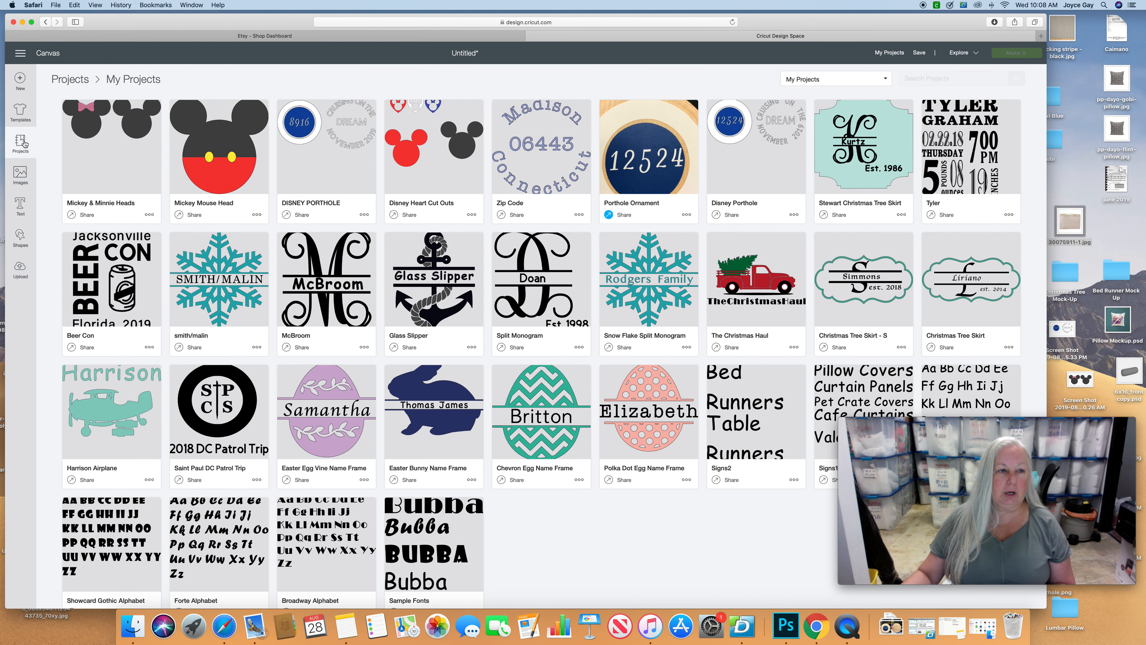
left_click(21, 81)
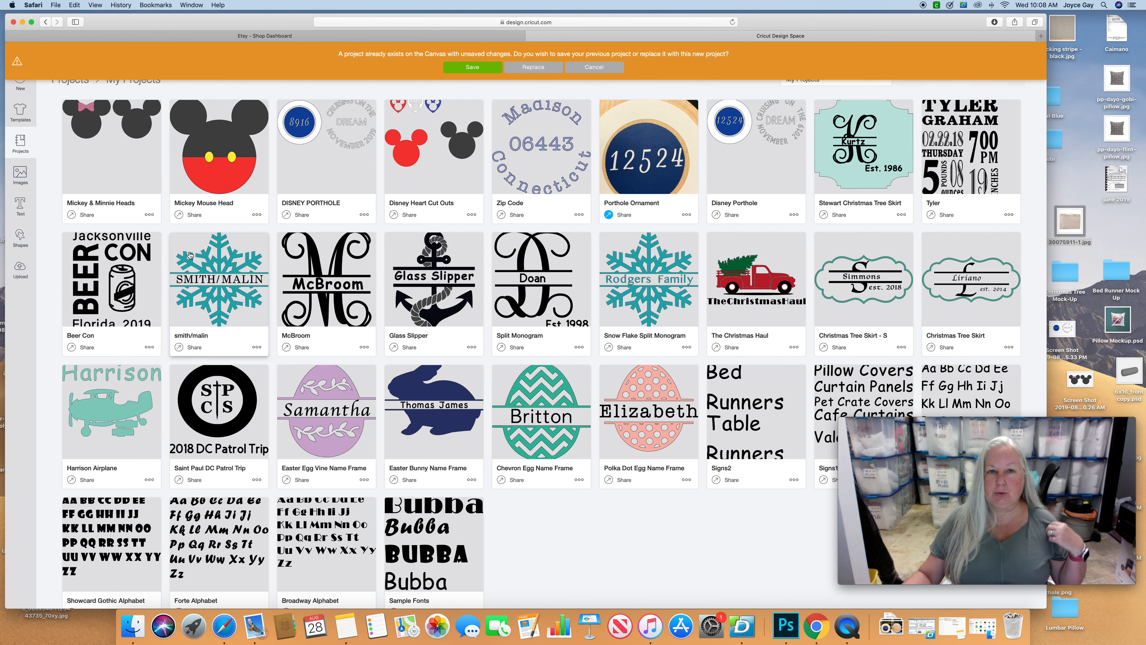
left_click(548, 68)
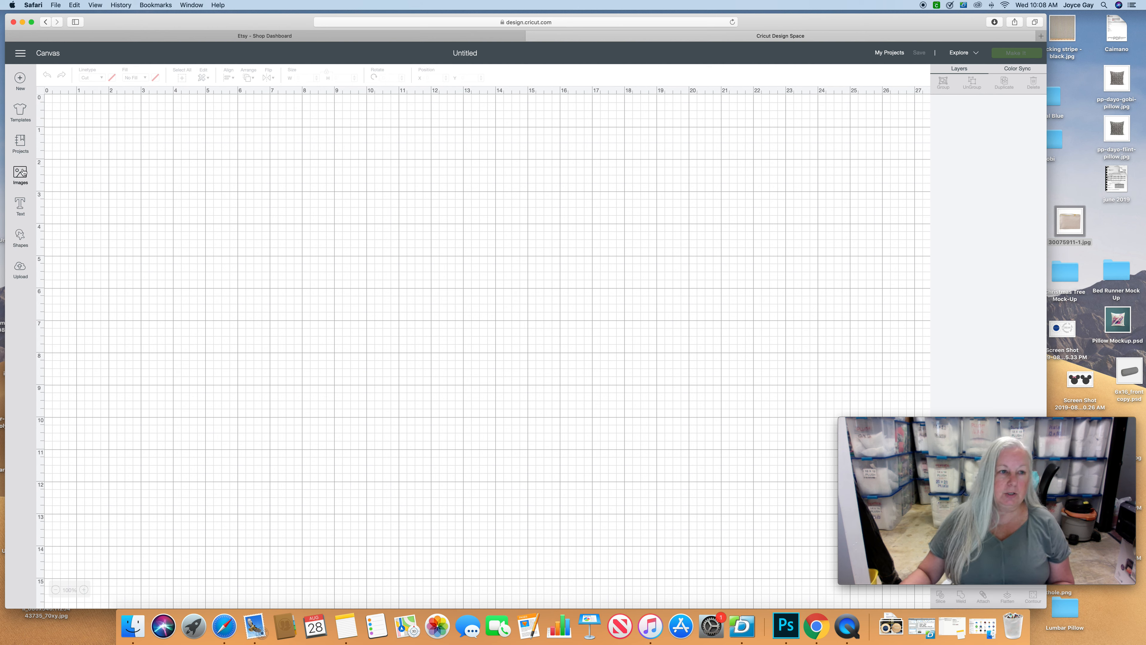
Step: Insert a circle, duplicate it twice, and spread the three circles apart in a horizontal row
left_click(20, 236)
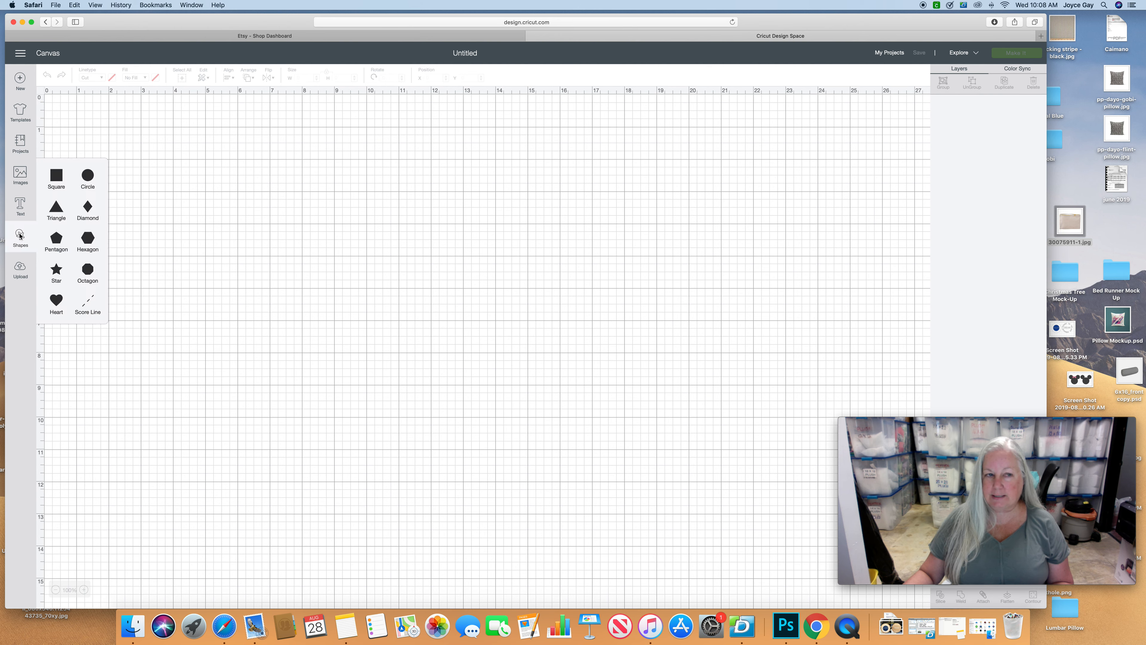
left_click(88, 176)
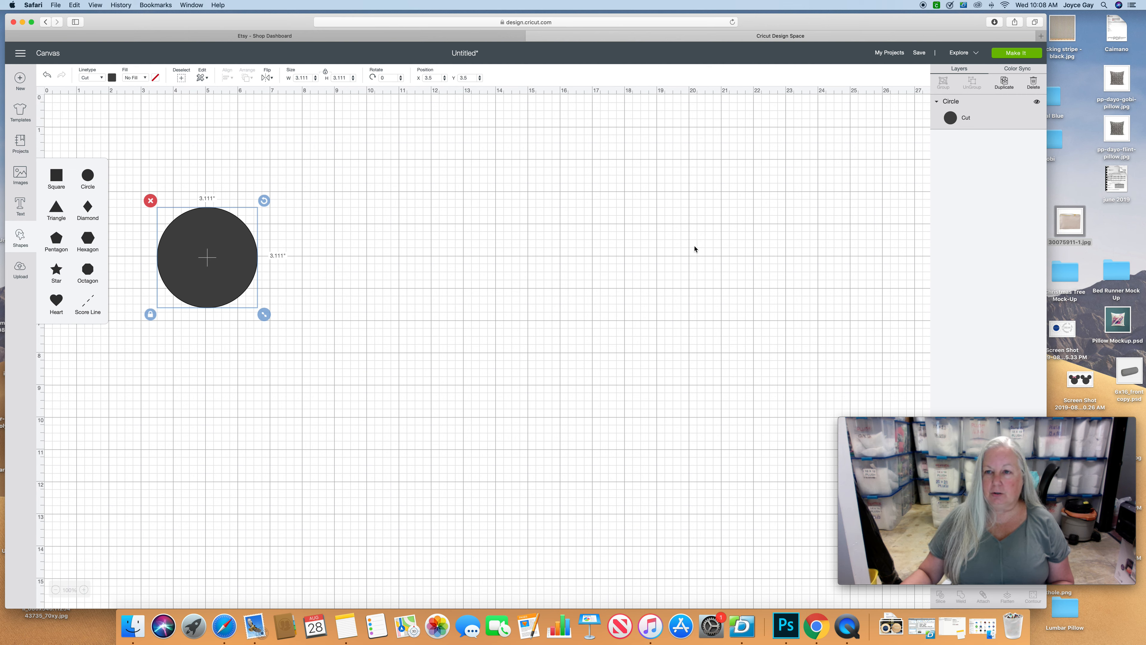
left_click(1006, 83)
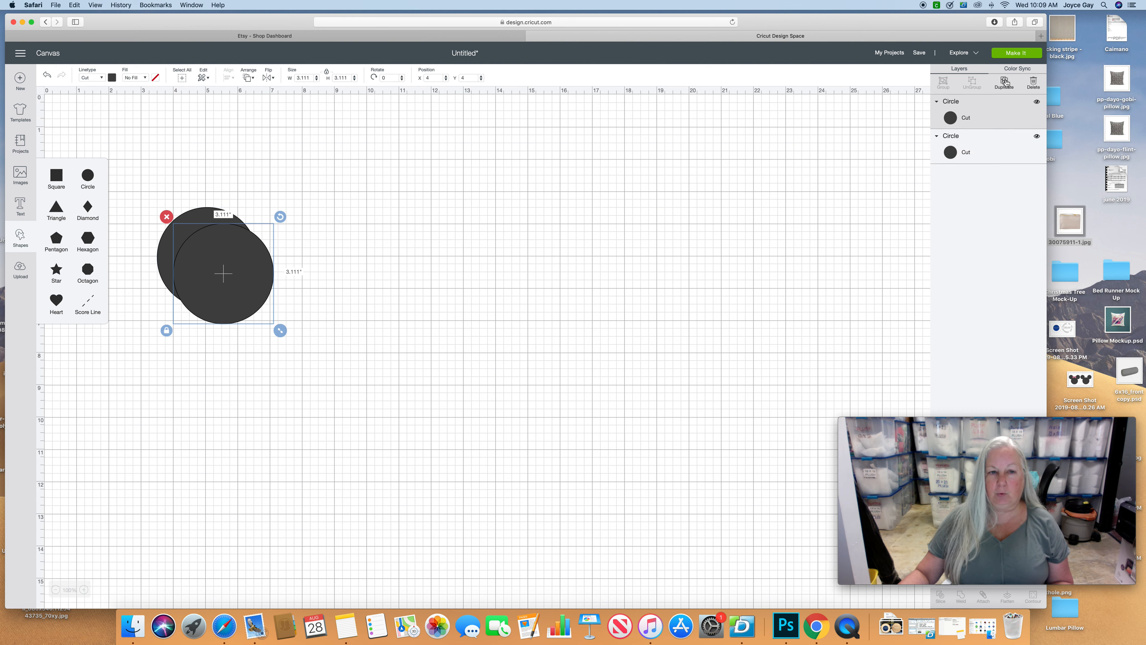
left_click(1006, 83)
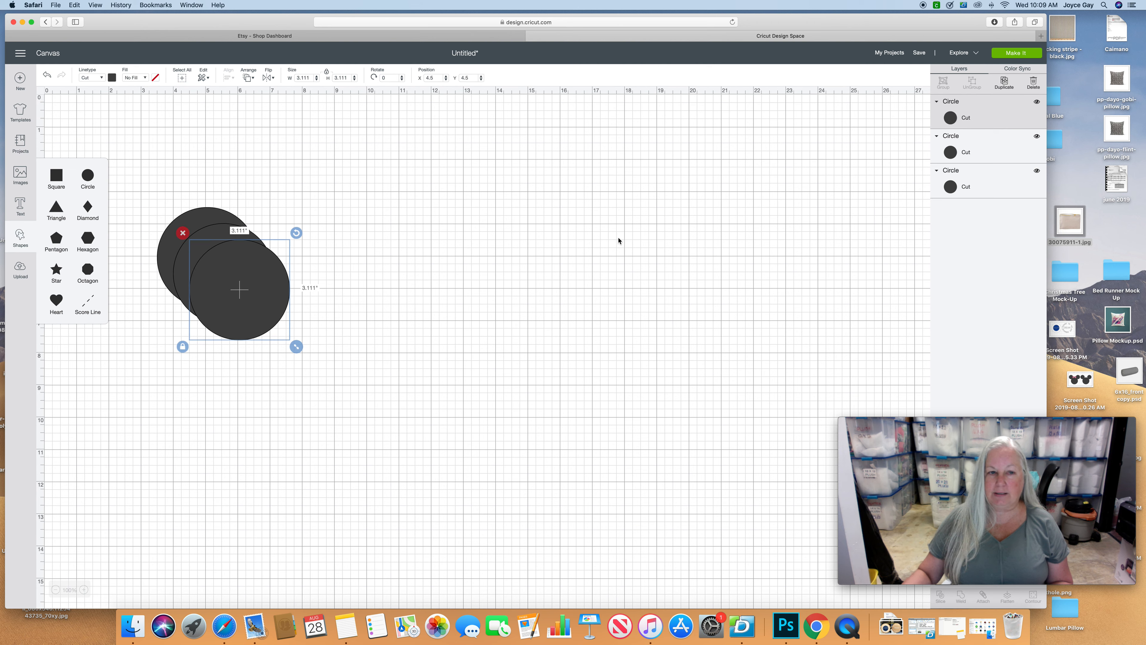
left_click_drag(283, 275, 615, 312)
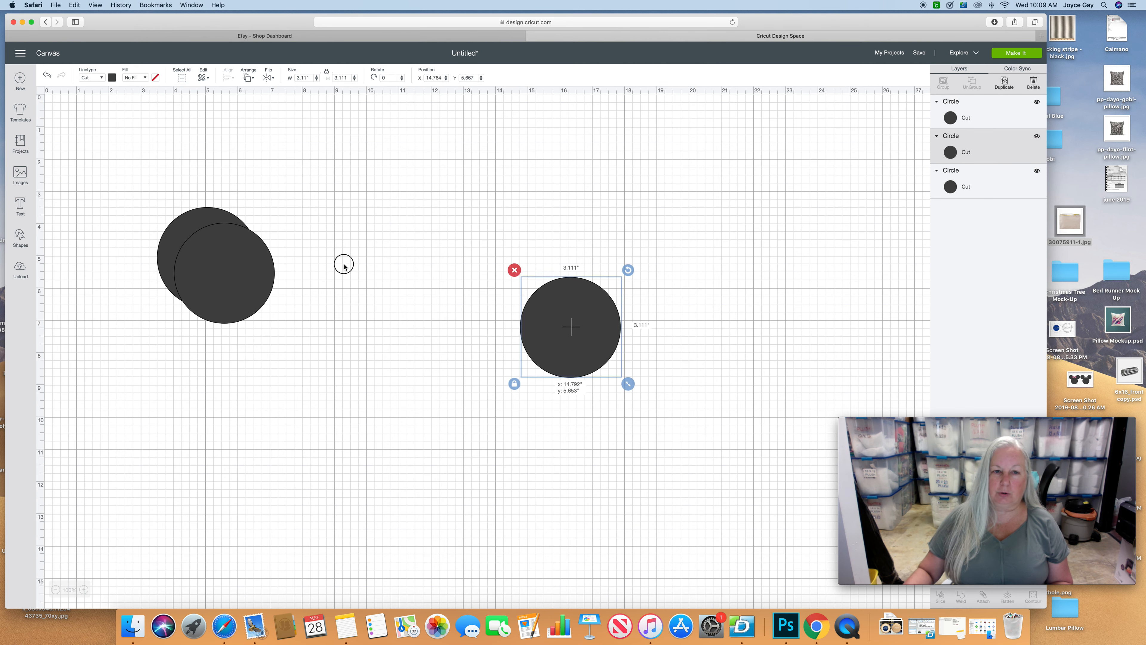
left_click_drag(254, 275, 429, 264)
left_click_drag(558, 334, 578, 271)
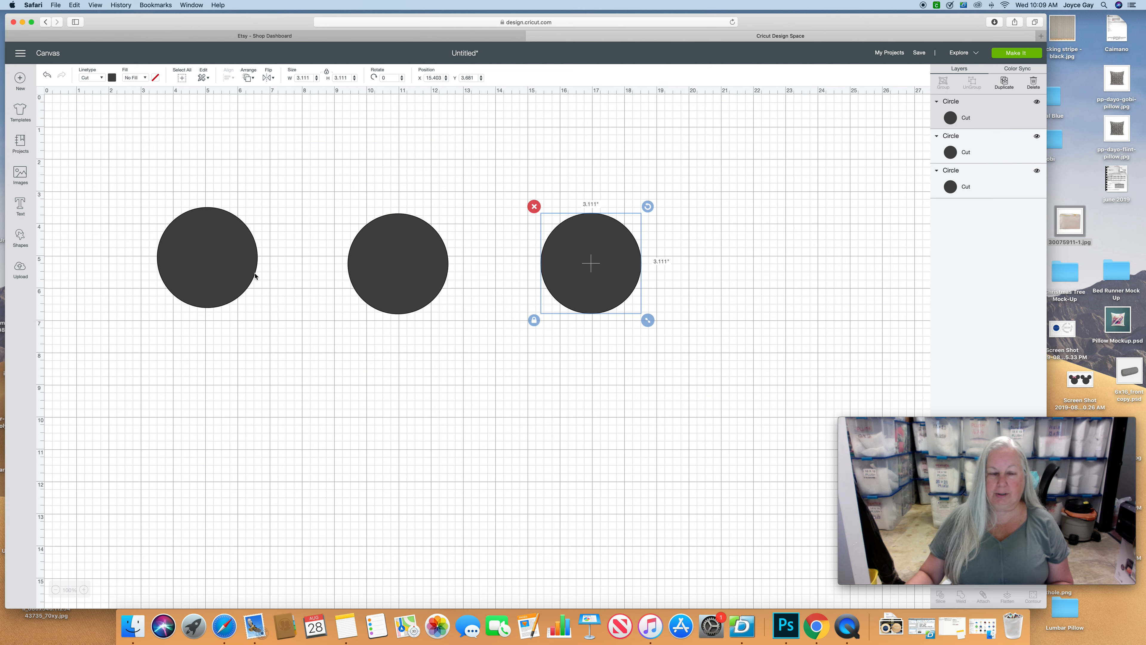
Step: Set the width of the first and middle circles to 3 inches each, keeping their proportions
left_click(223, 264)
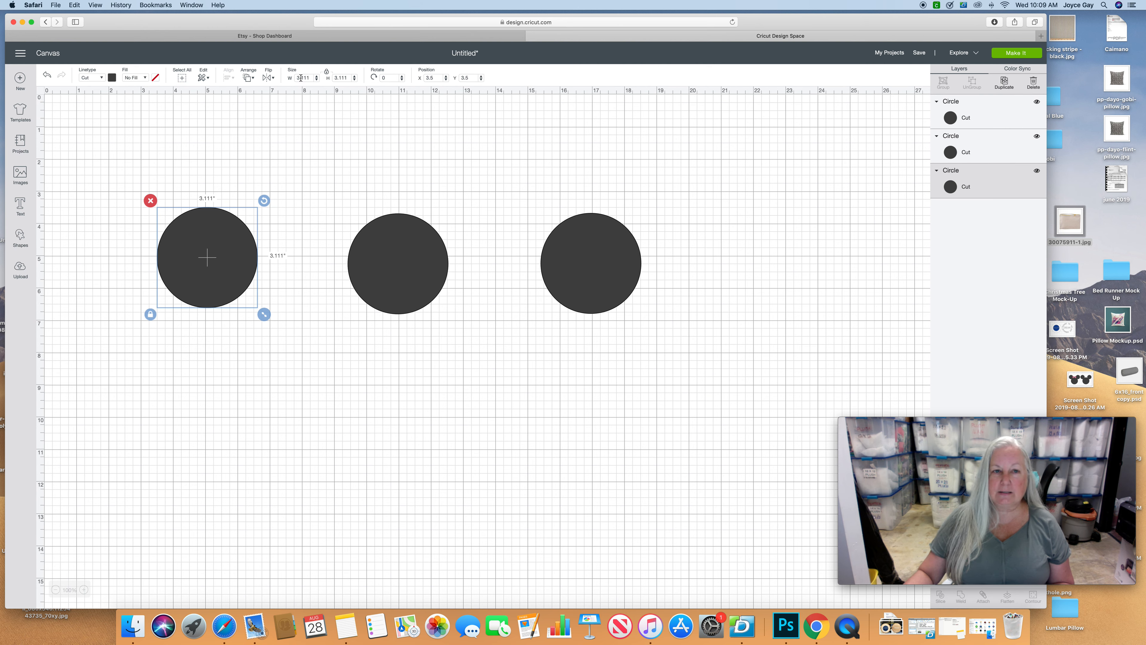
double_click(313, 77)
type("3")
key("Return")
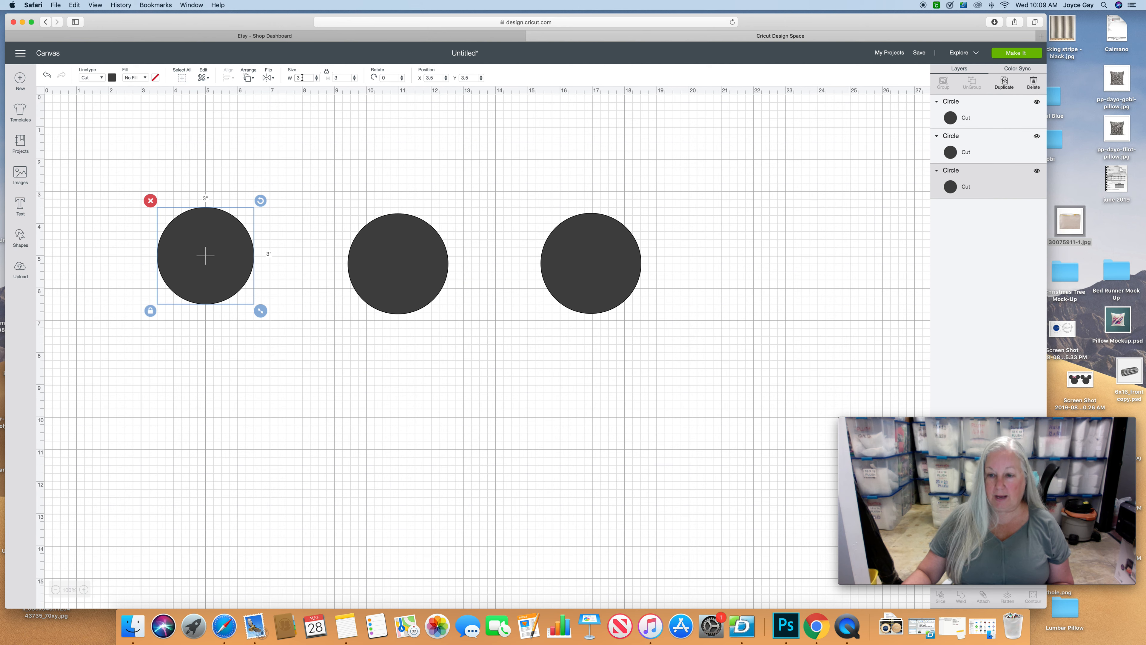
left_click(398, 264)
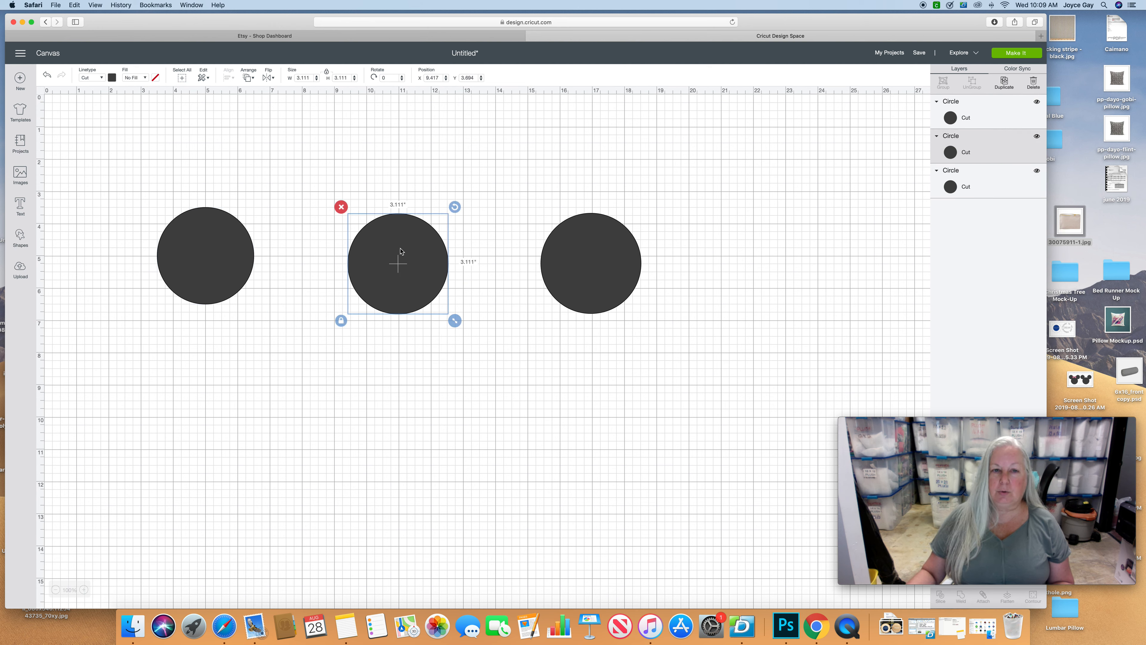
double_click(305, 77)
type("3")
key("Return")
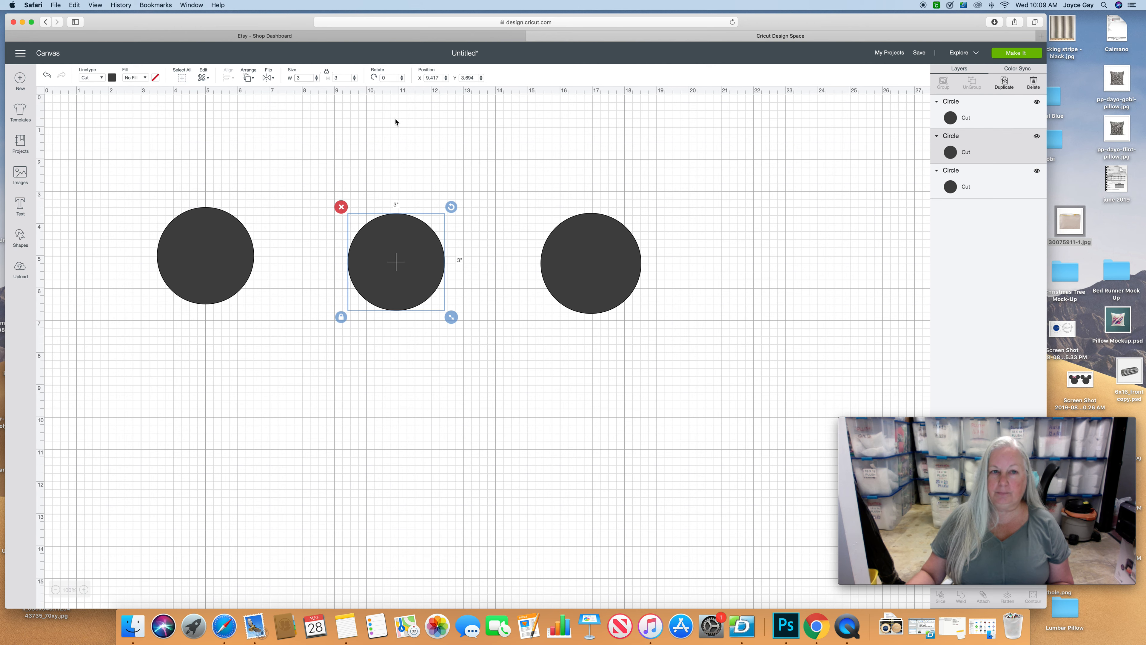
Step: Set the width of the rightmost circle to 5 inches with its proportions locked
left_click(588, 262)
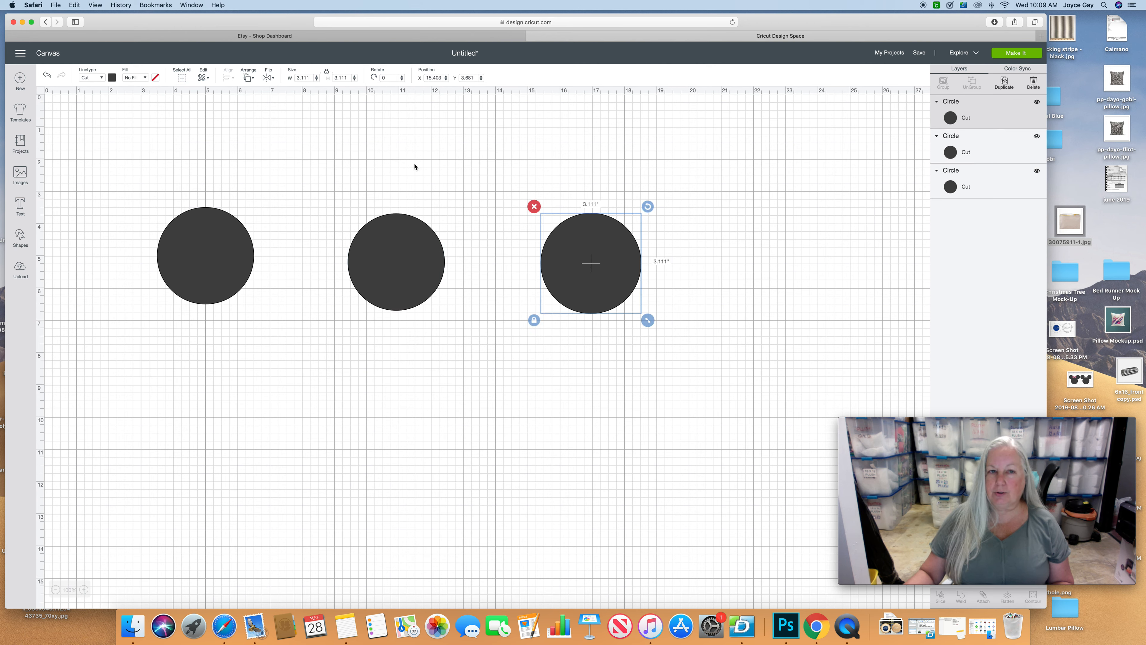
double_click(312, 77)
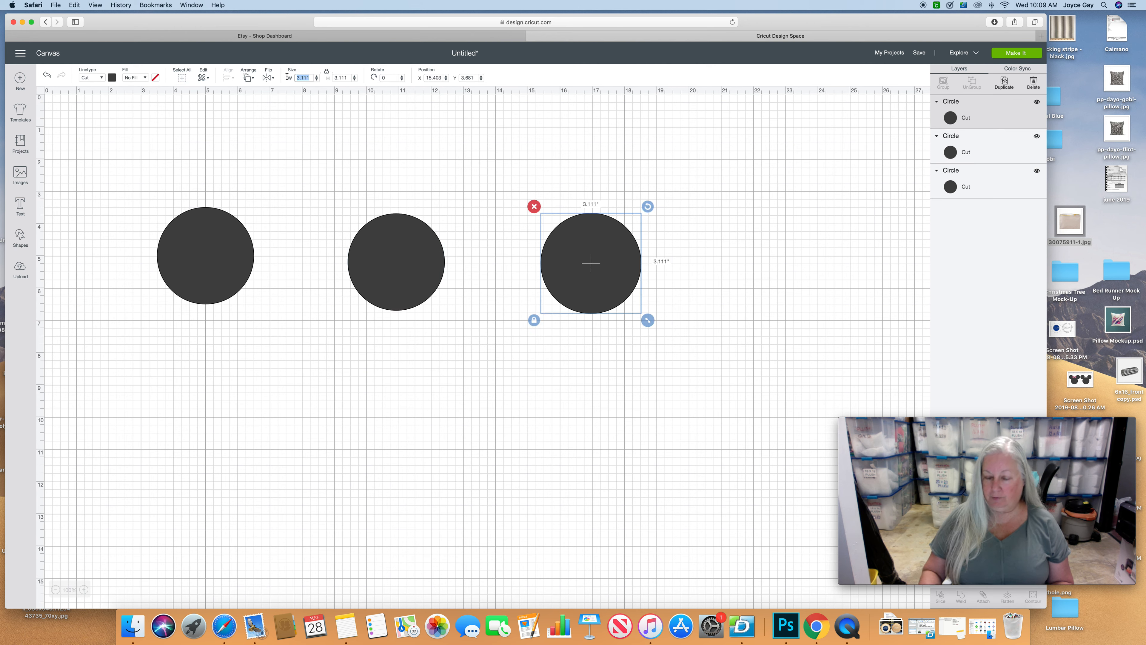
type("5")
key("Return")
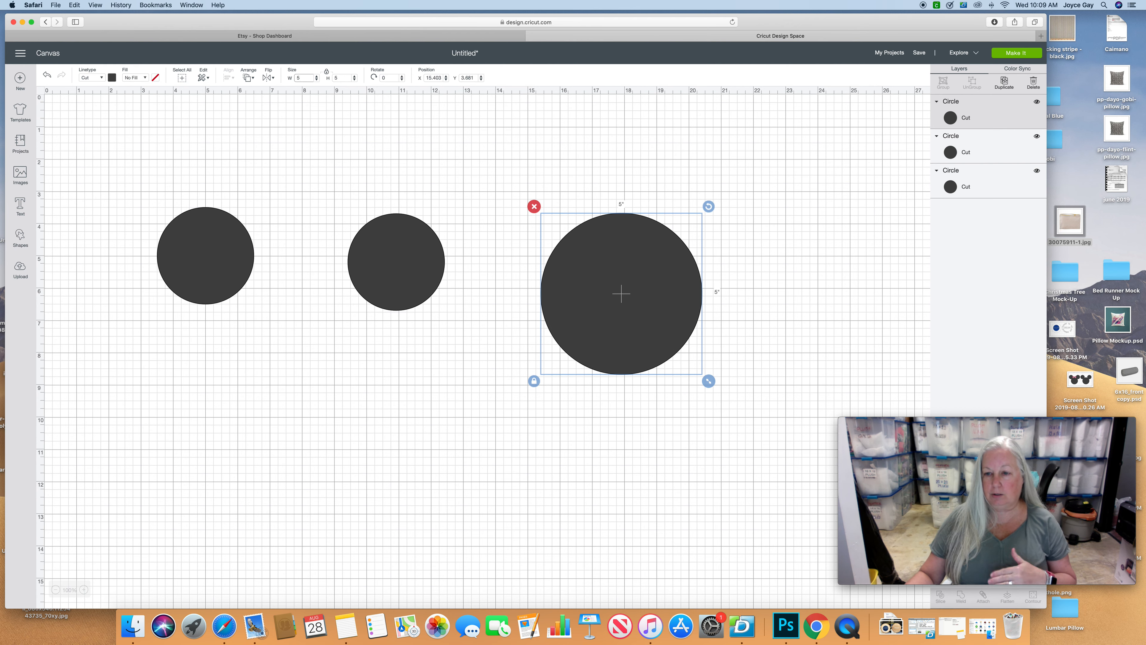
Step: Arrange the circles as a mouse head, with the 3-inch ears about 2 inches apart and the 5-inch circle centred below, overlapping both
scroll(215, 215, "down", 1)
mouse_move(215, 215)
left_mouse_down()
mouse_move(204, 188)
mouse_move(203, 203)
left_mouse_up()
left_click_drag(408, 262, 362, 208)
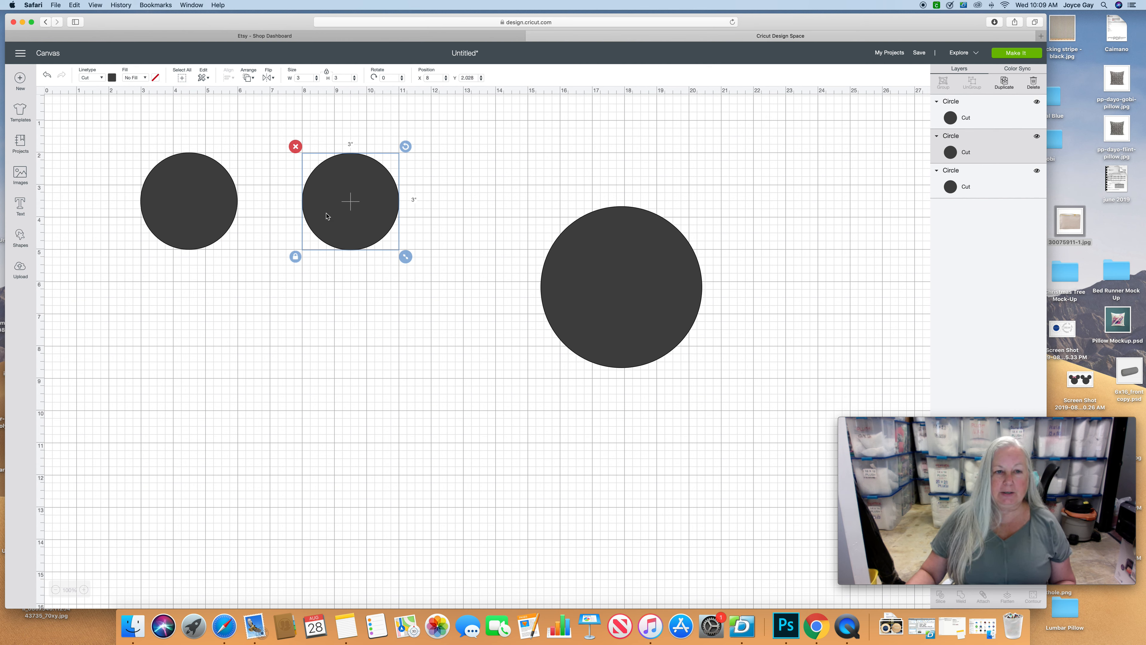
left_click(254, 209)
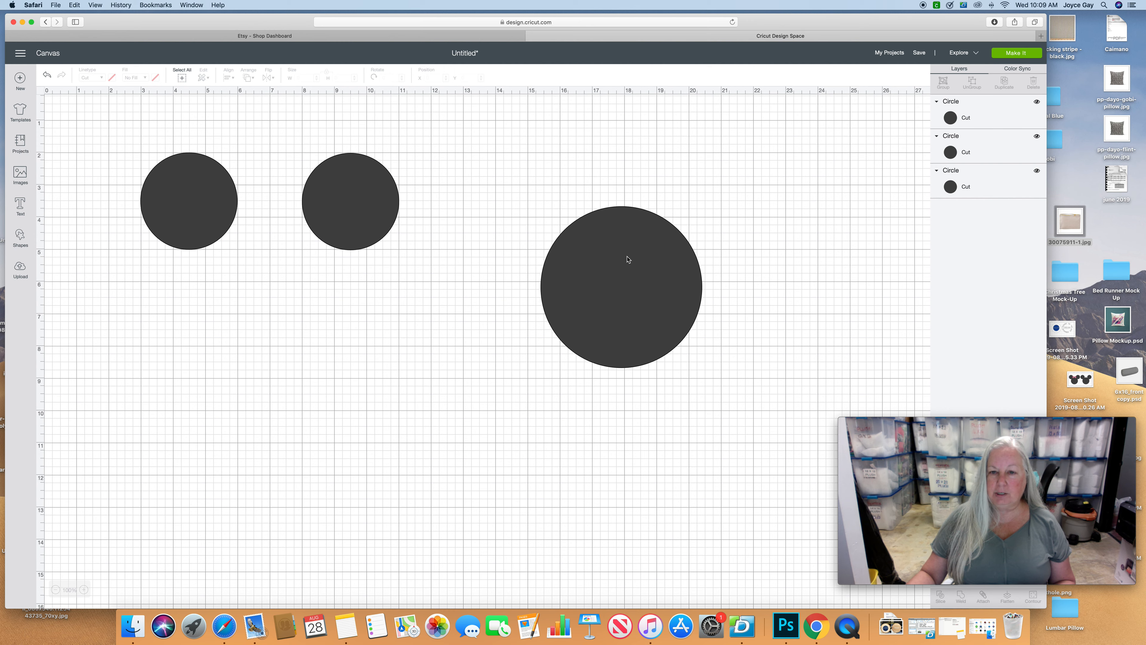
left_click_drag(627, 259, 278, 262)
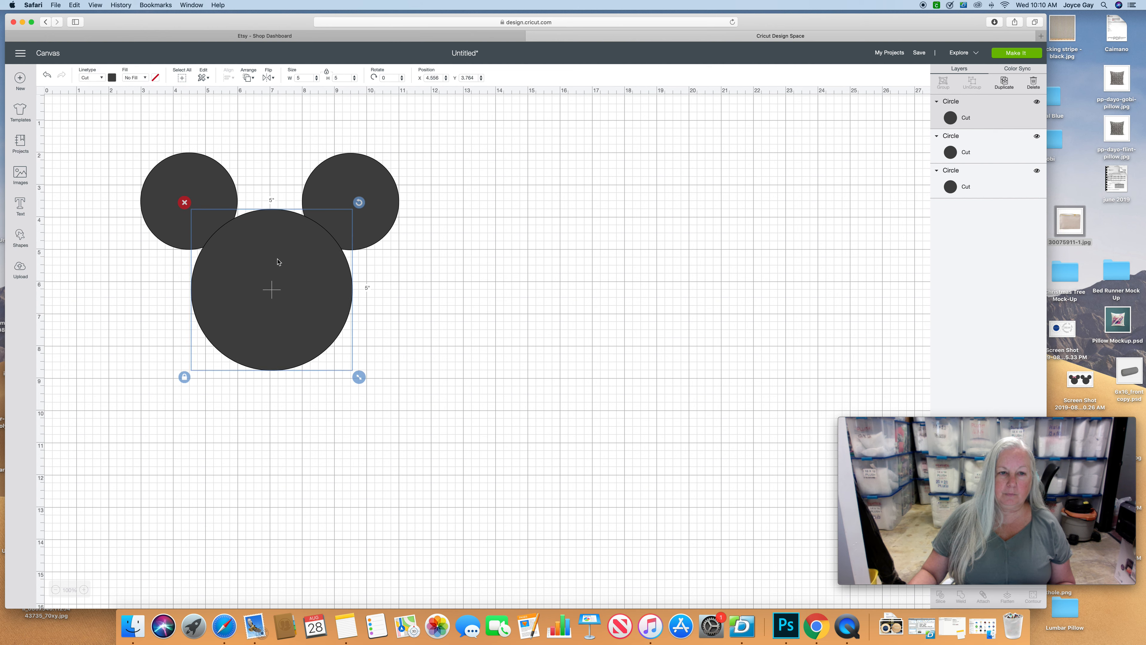
left_click(506, 327)
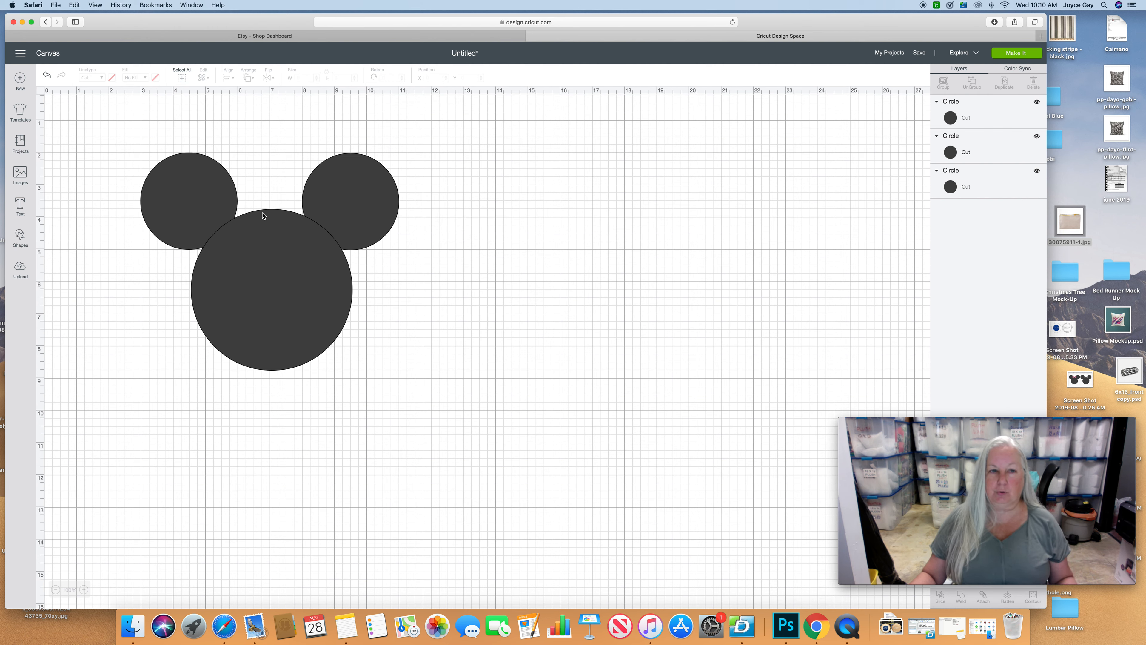
Step: Weld the three circles into one mouse-head shape near the canvas's upper left and place a duplicate well to its right
left_click_drag(114, 121, 450, 419)
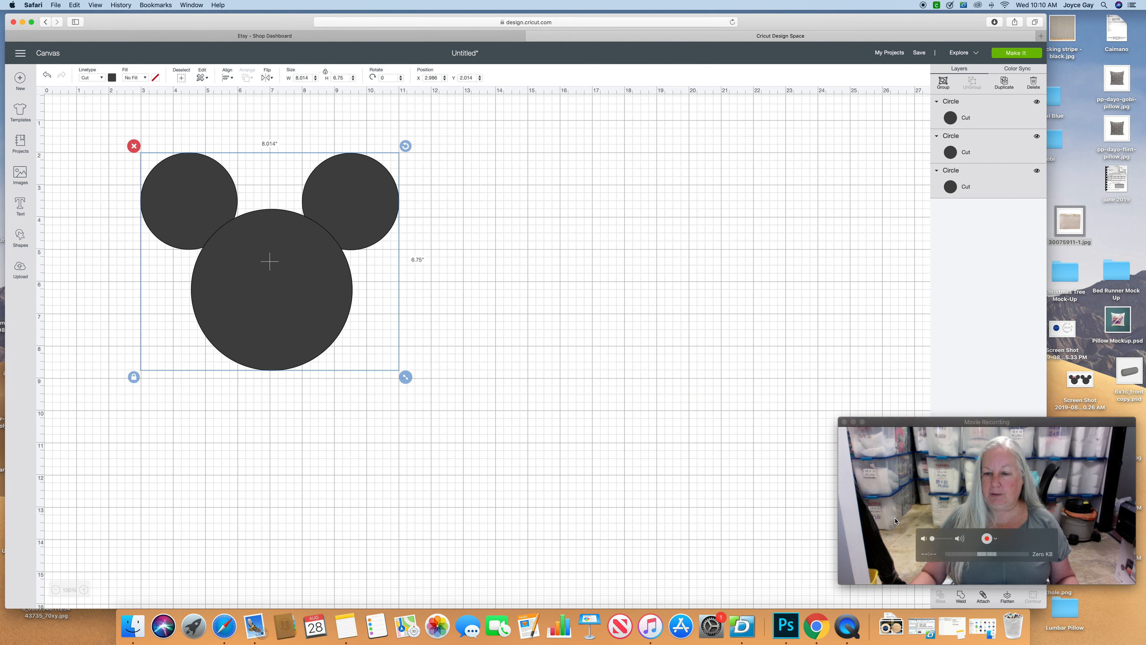
left_click(961, 598)
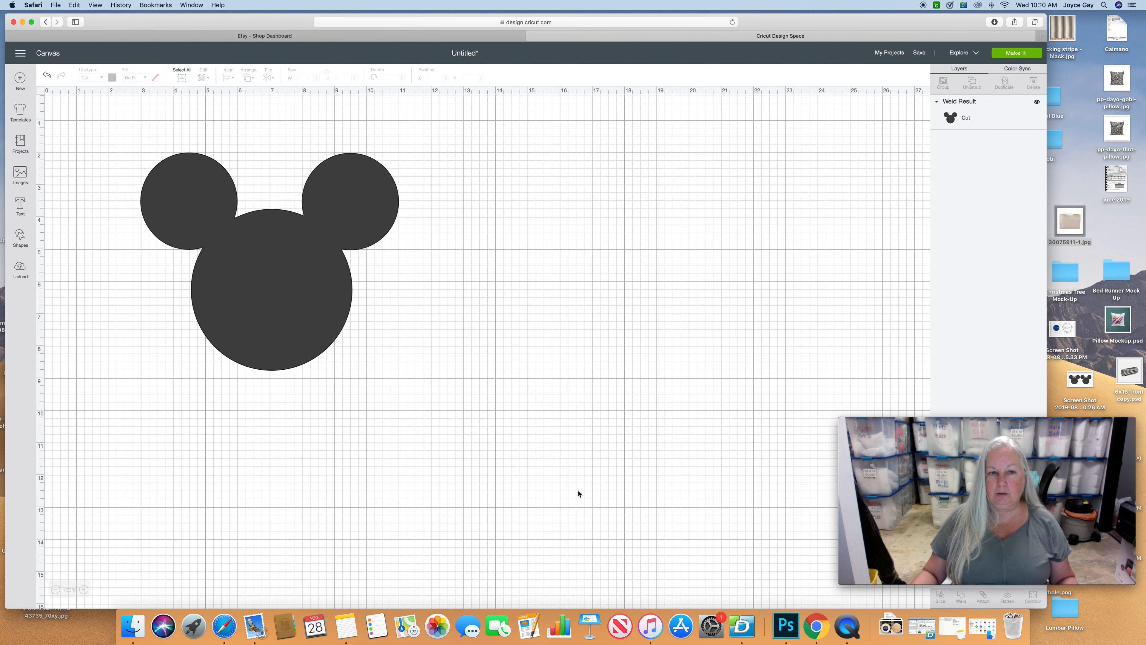
mouse_move(308, 321)
left_mouse_down()
mouse_move(470, 296)
mouse_move(629, 347)
mouse_move(302, 372)
mouse_move(341, 324)
mouse_move(315, 315)
left_mouse_up()
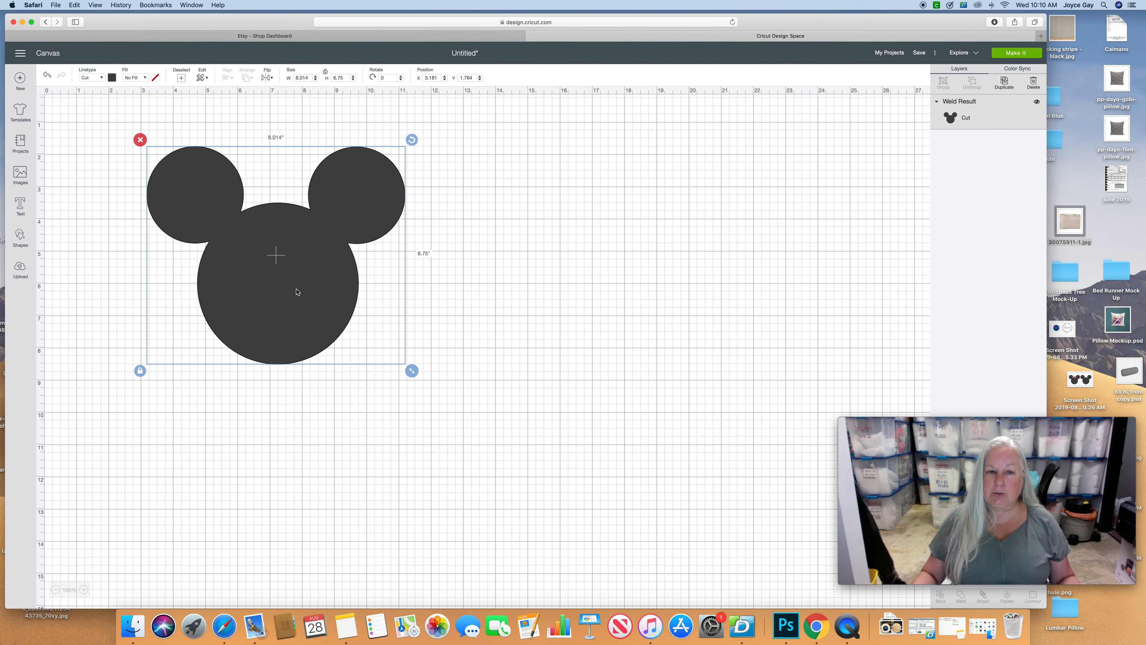
left_click_drag(296, 291, 271, 282)
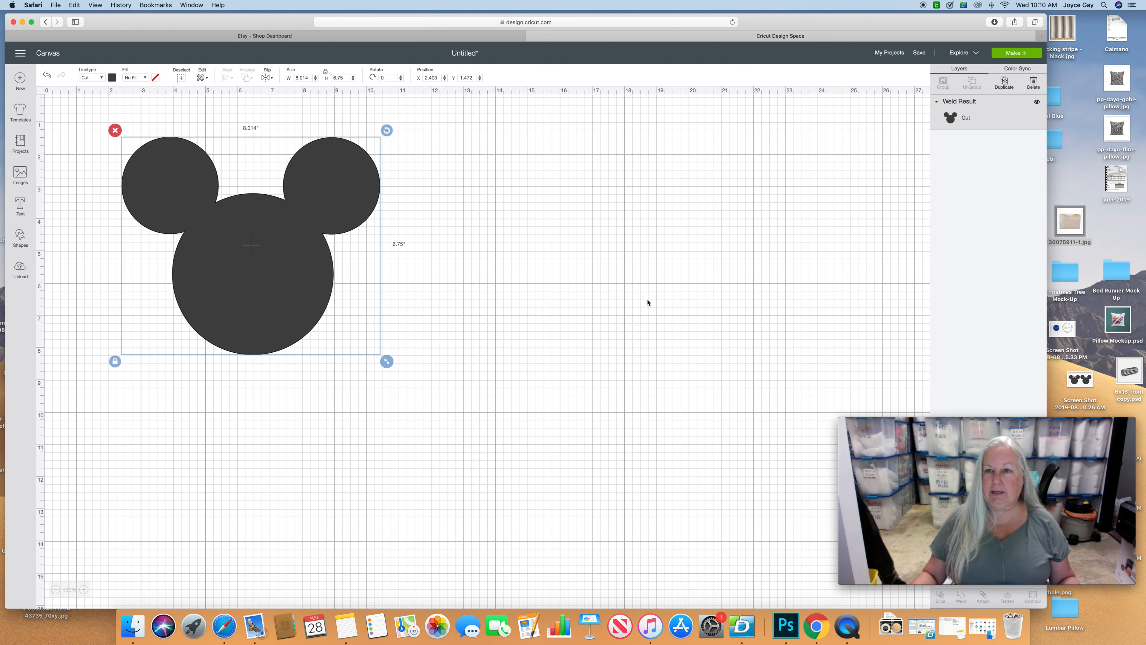
left_click(1004, 83)
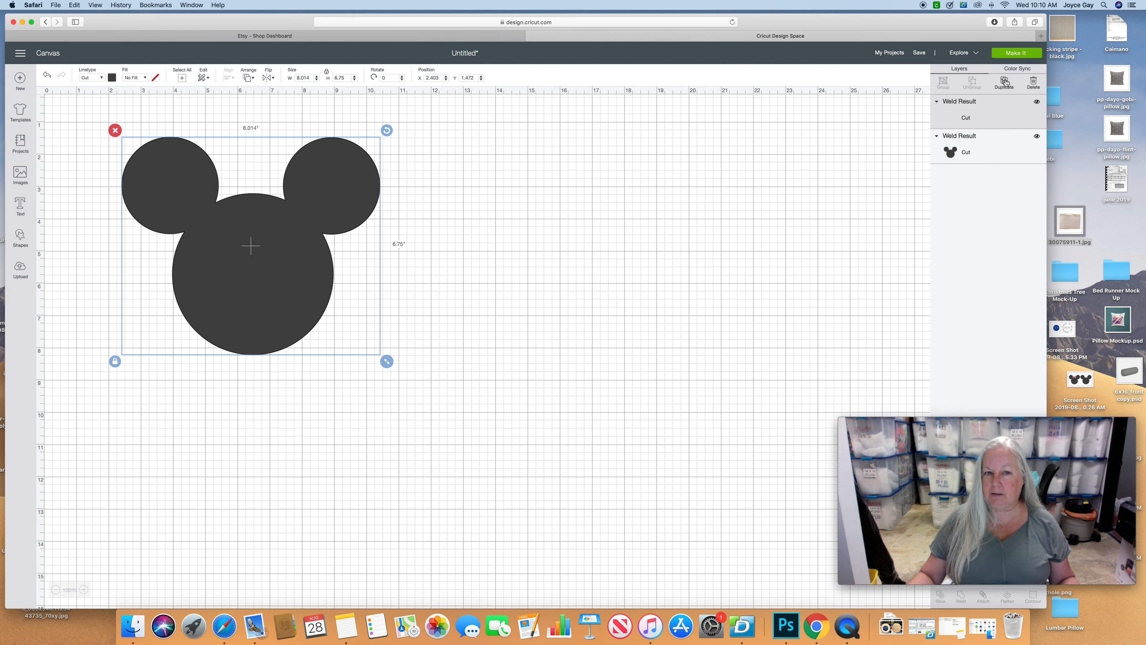
left_click_drag(289, 298, 699, 294)
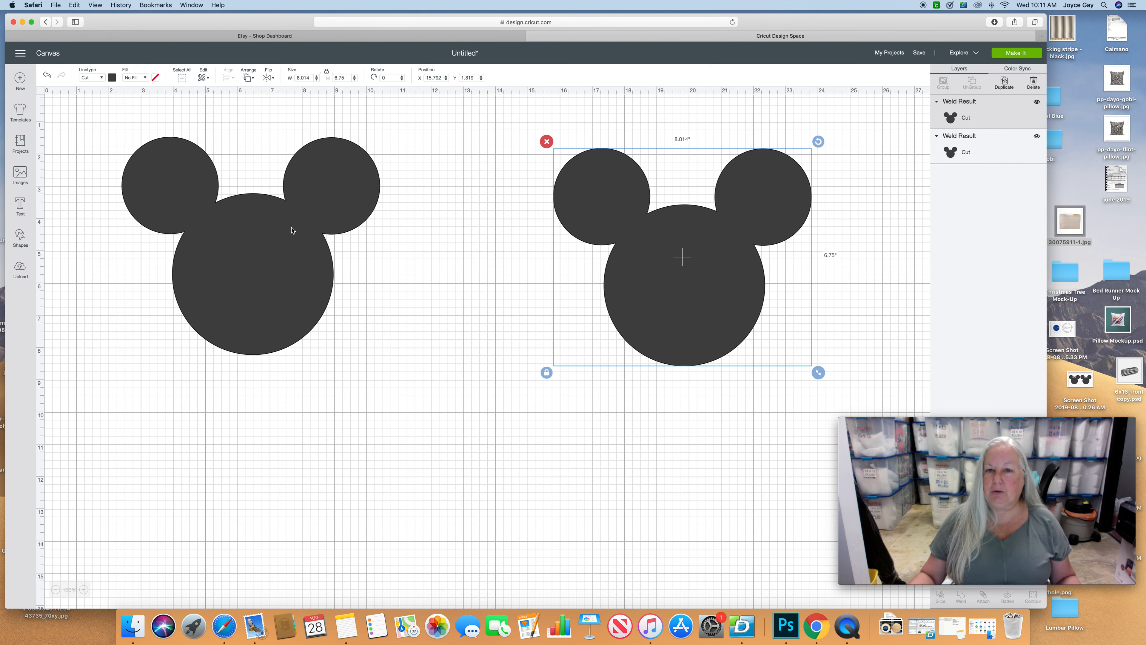
Step: Search the image library for "bow", insert the solid pink bow with ribbon tails, and place it between the left head's ears
left_click(24, 177)
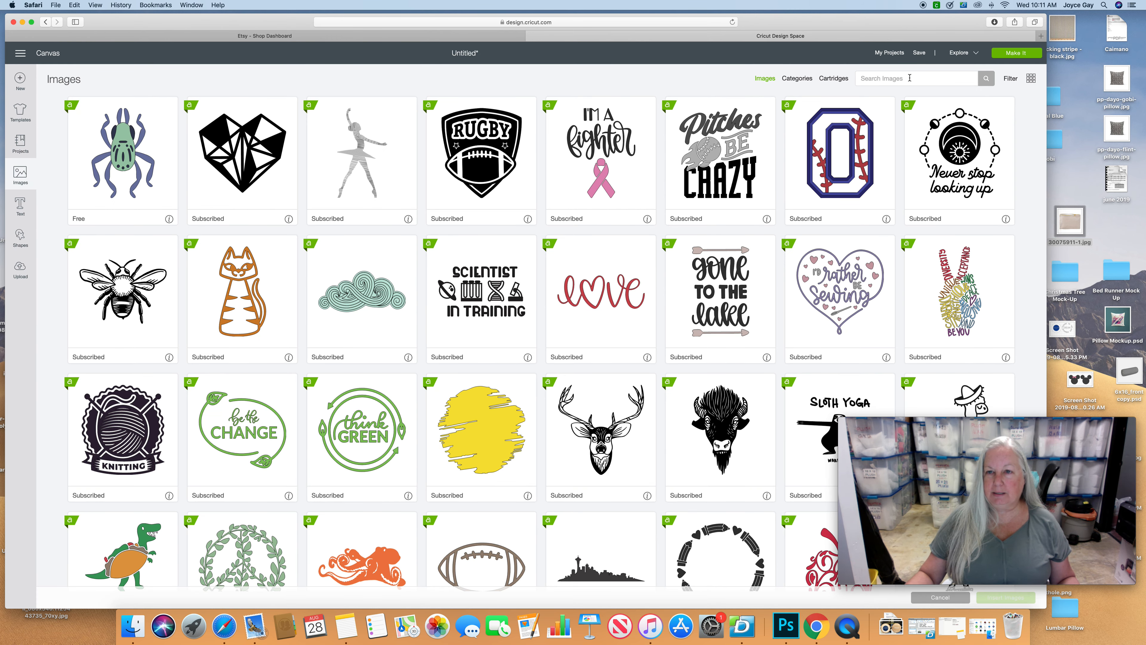
left_click(910, 78)
type("b")
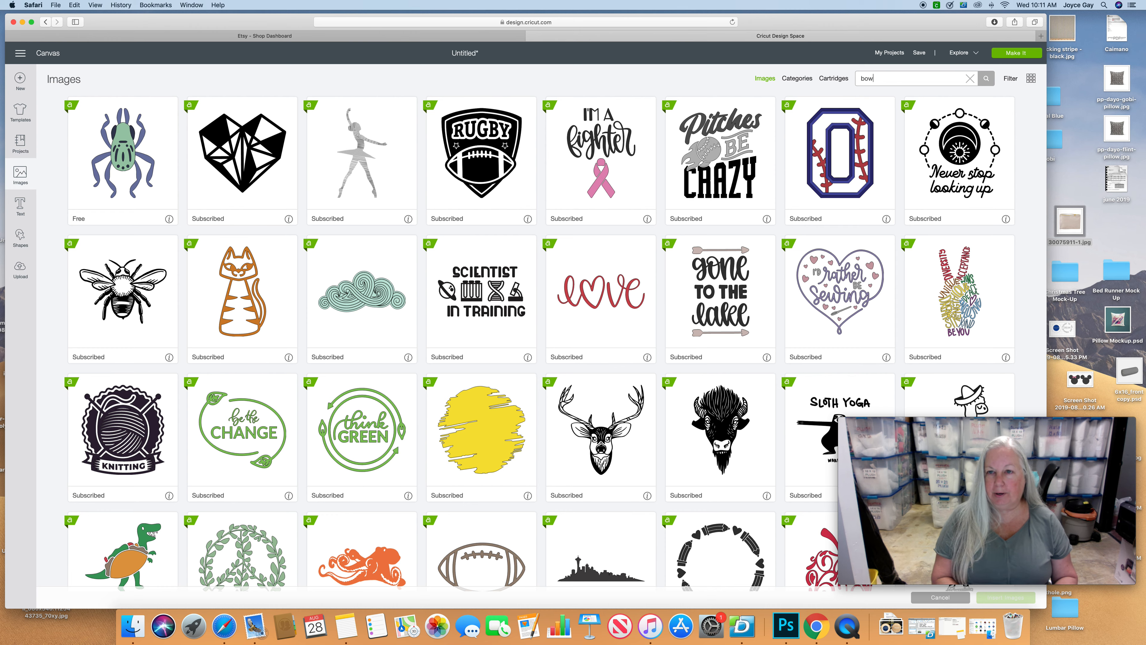
type("ow")
key("Return")
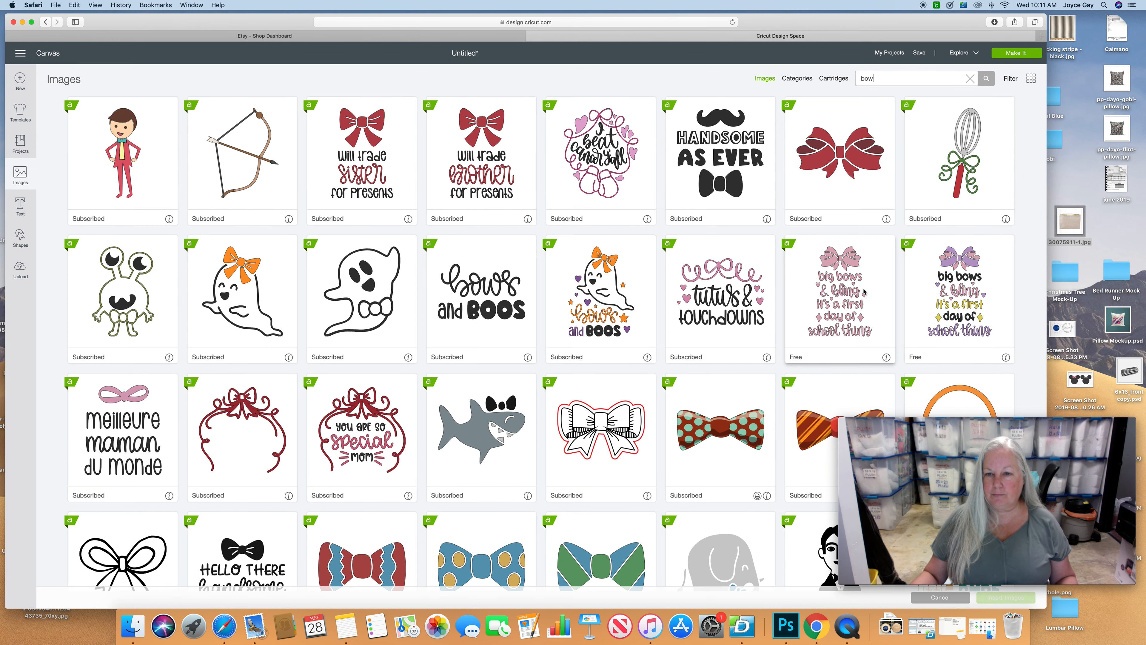
scroll(852, 298, "down", 15)
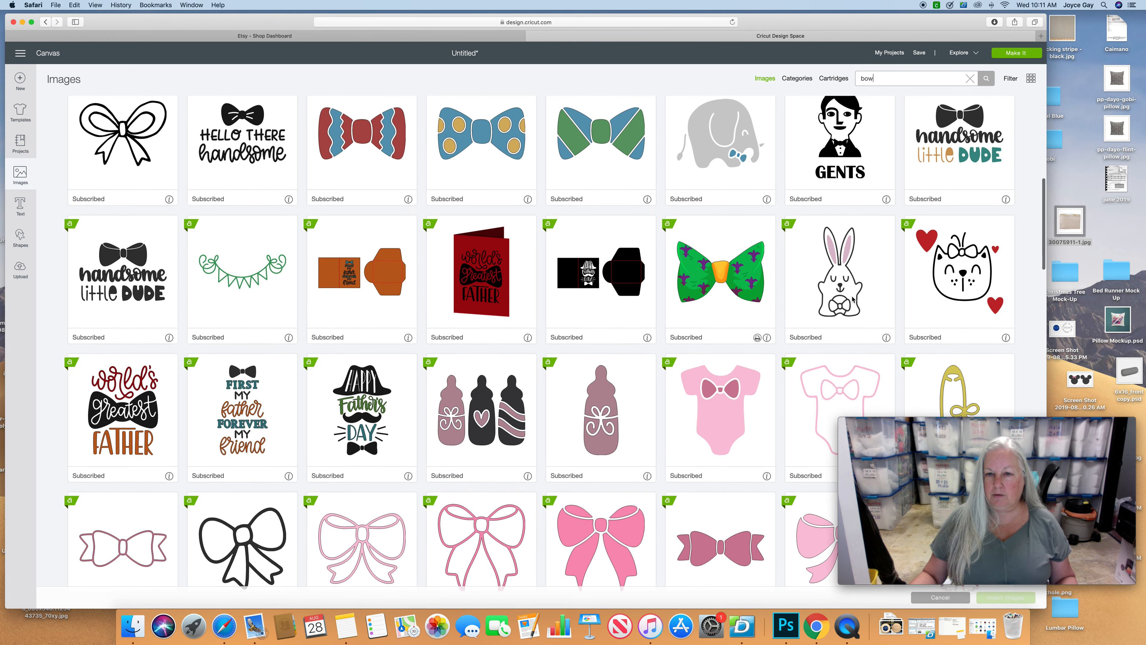
scroll(852, 299, "down", 4)
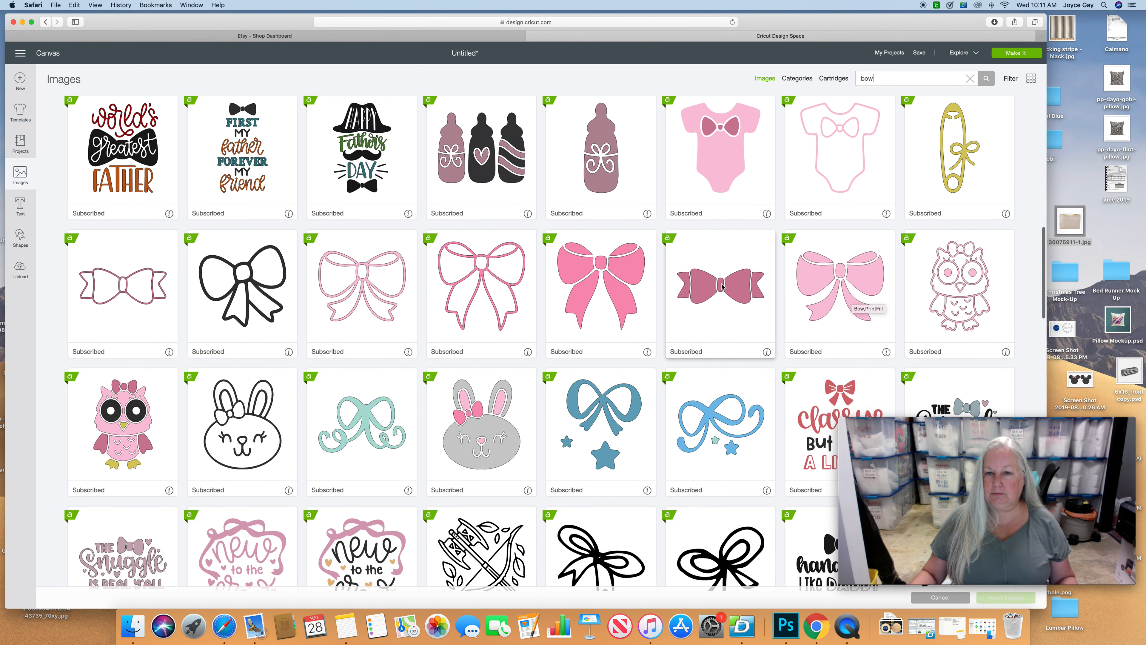
left_click(741, 292)
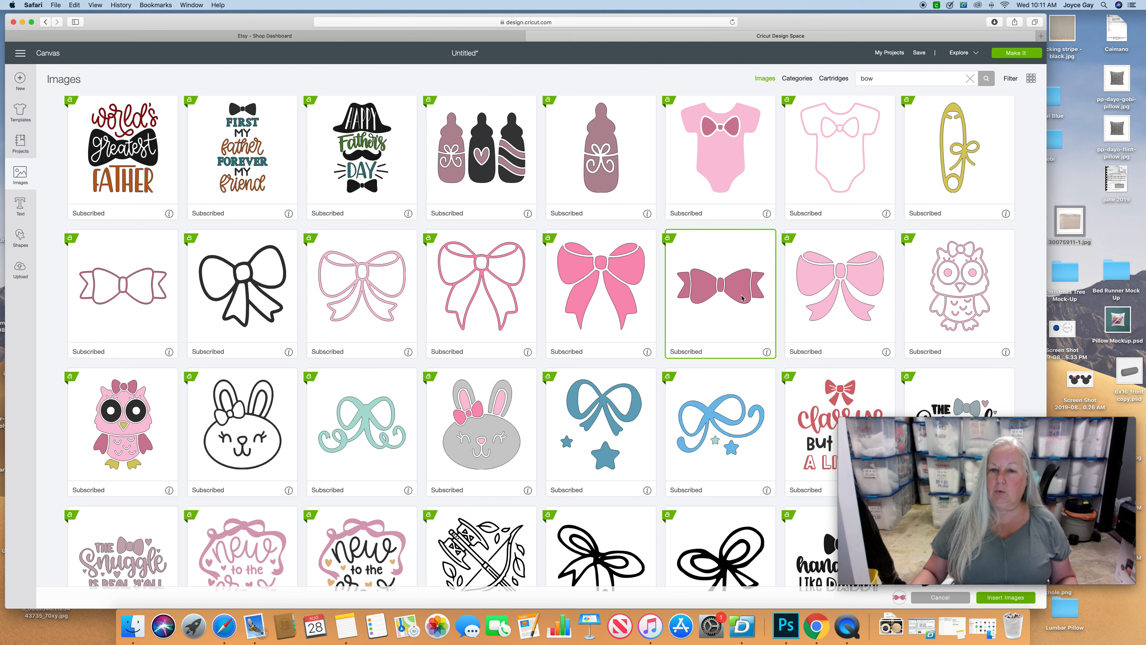
left_click(1007, 597)
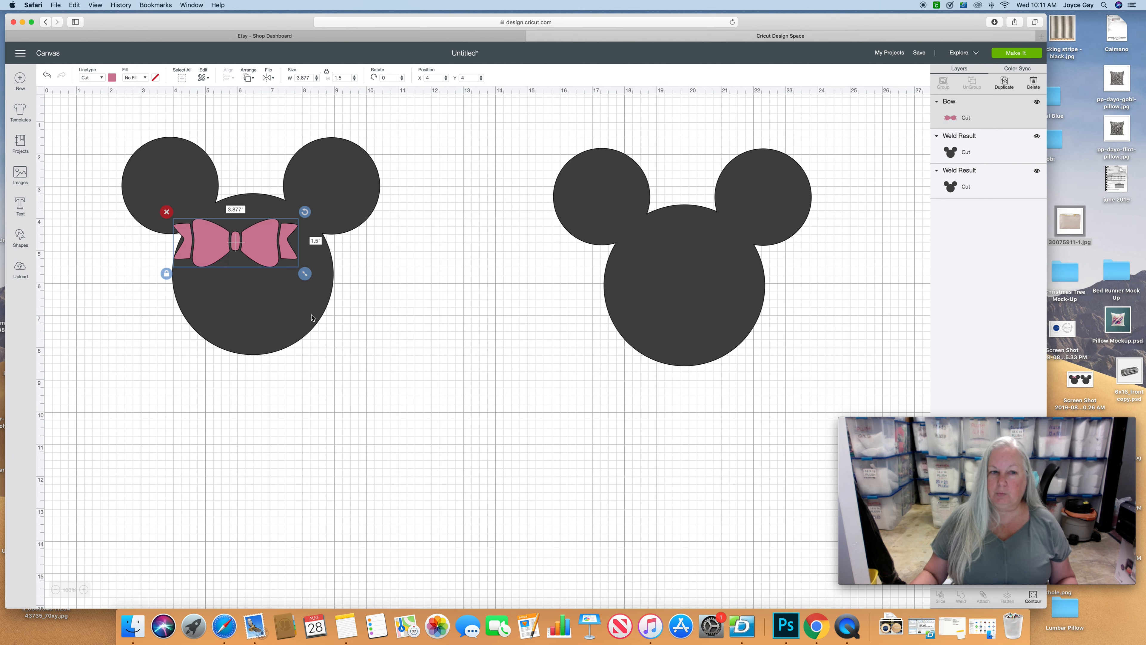
left_click_drag(259, 250, 274, 199)
left_click(435, 377)
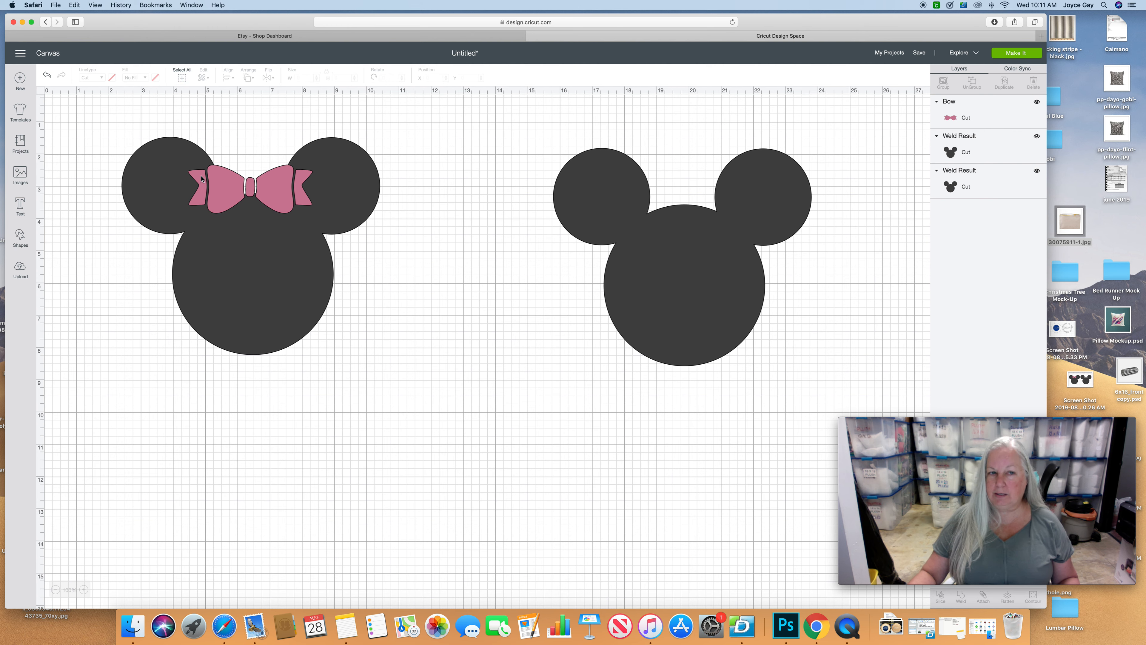
Step: Hide the two ribbon-tail contours of the bow on the left head
left_click(276, 195)
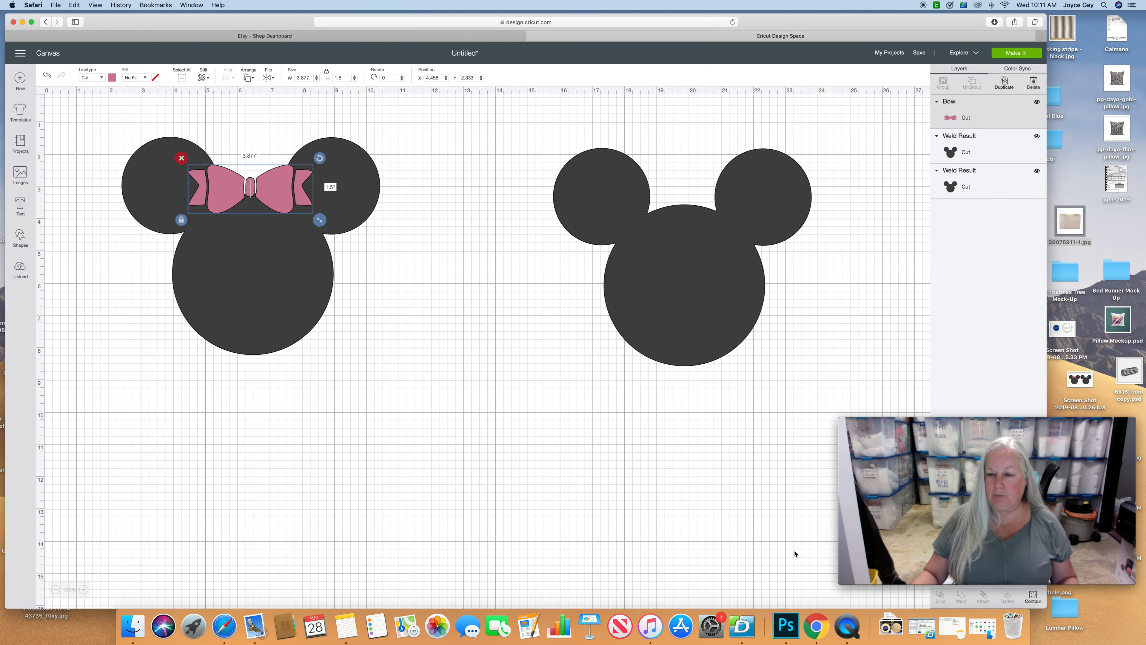
left_click(1033, 595)
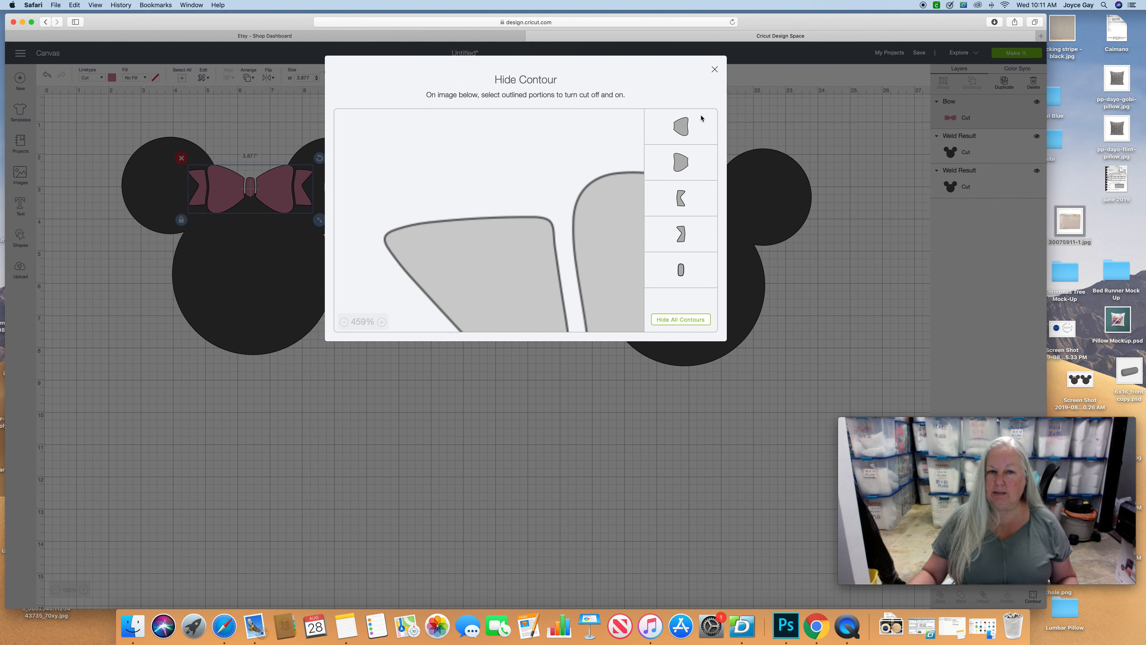
left_click(688, 200)
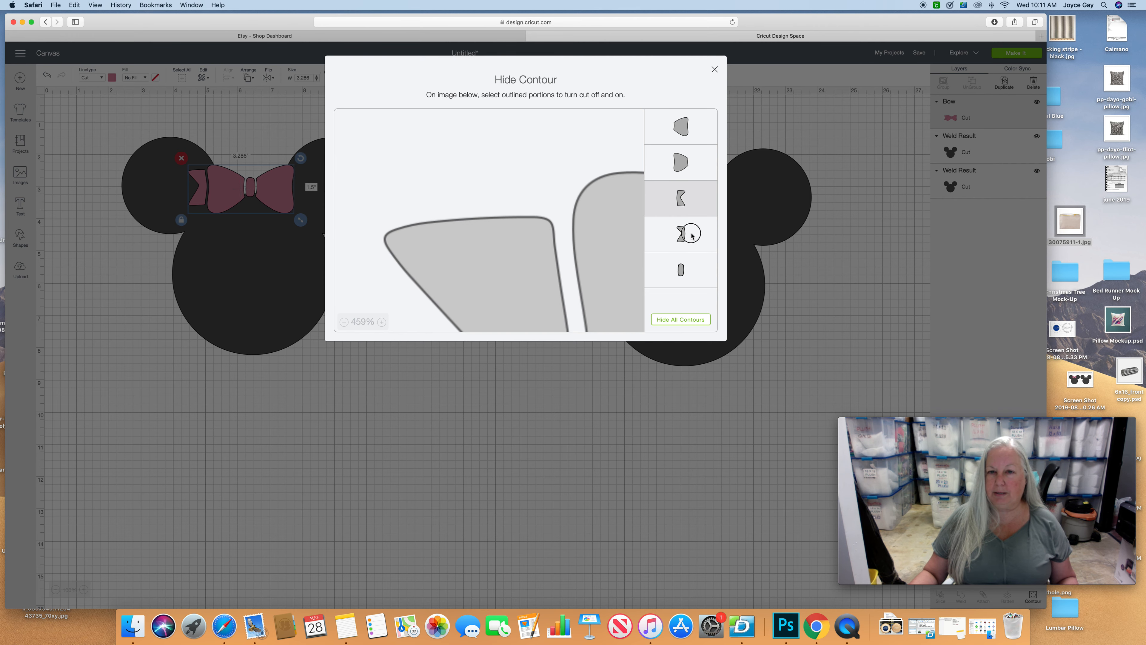
left_click(692, 235)
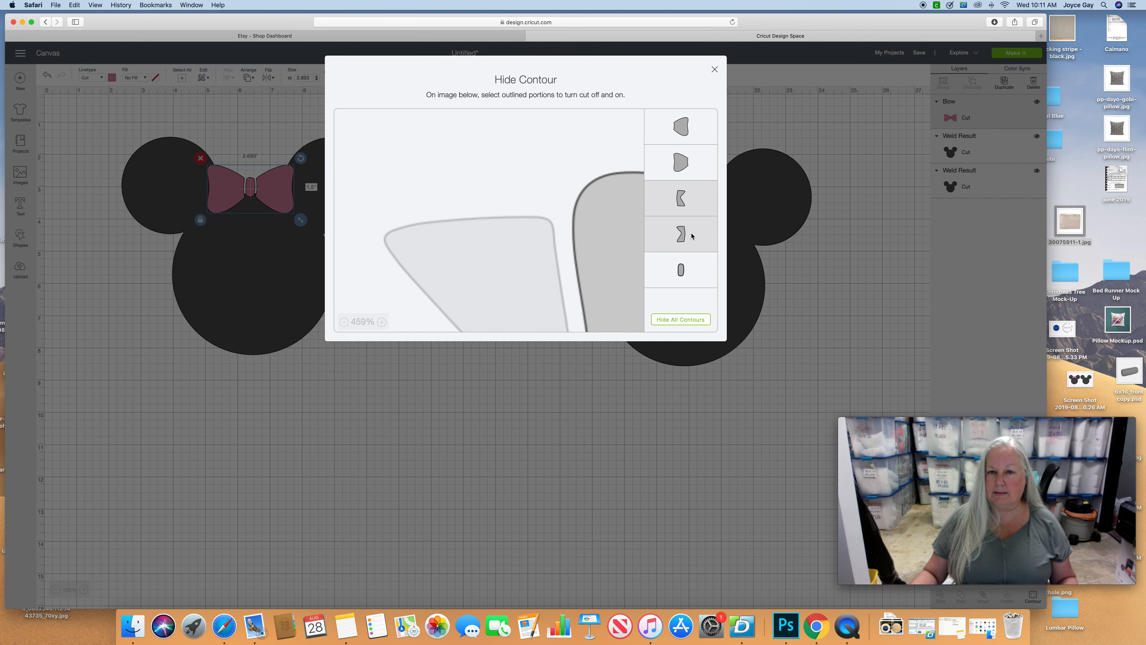
left_click(714, 69)
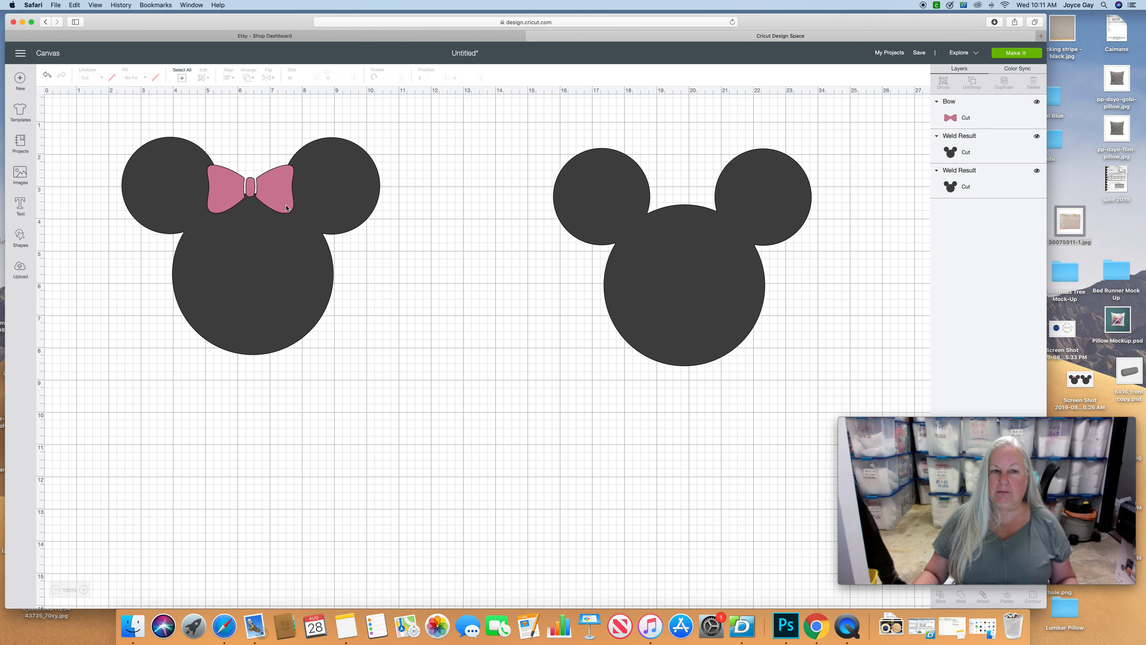
Step: Group the bow with the left mouse head and shift the group slightly right and down
left_click_drag(104, 98, 414, 372)
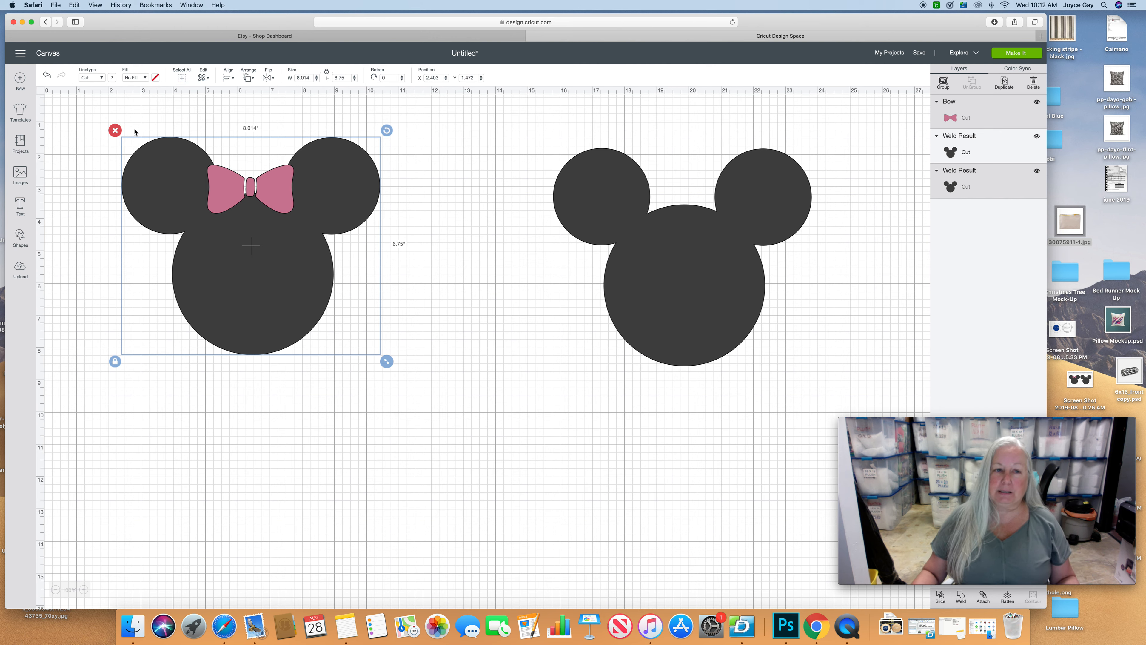
left_click(943, 82)
mouse_move(292, 301)
left_mouse_down()
mouse_move(374, 420)
mouse_move(295, 325)
mouse_move(311, 360)
mouse_move(290, 340)
mouse_move(346, 292)
mouse_move(300, 303)
left_mouse_up()
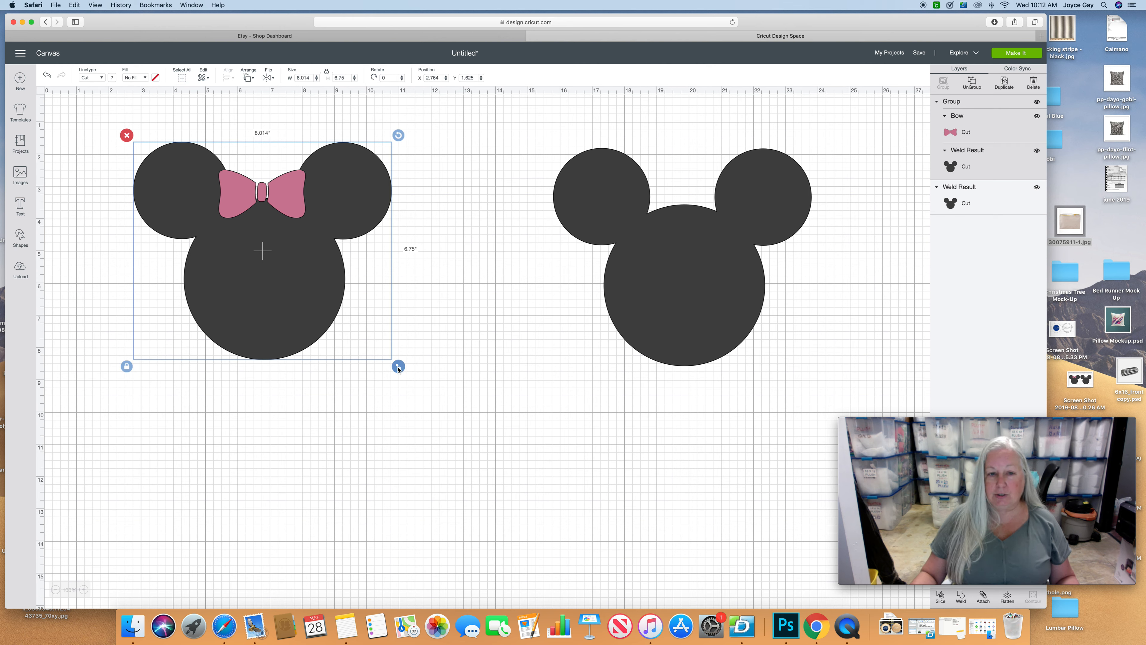
Step: Scale the grouped left head to about 12.24 inches wide, shrink it to about 9.22, and set its width to 6.75 inches
left_click_drag(398, 367, 535, 601)
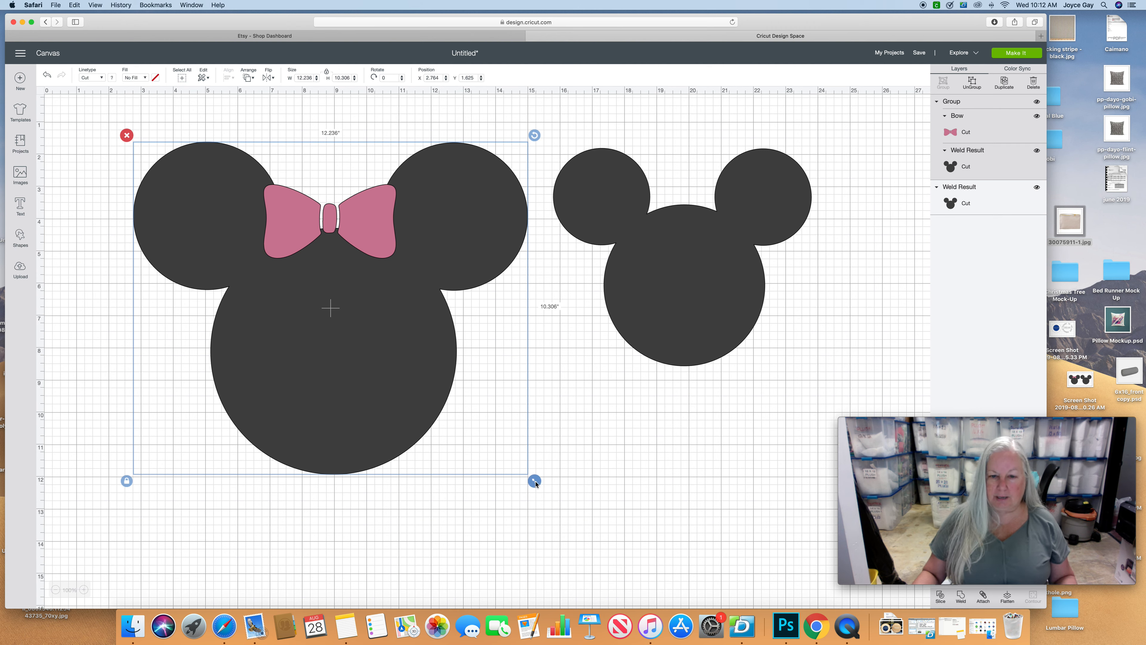
left_click_drag(535, 481, 437, 324)
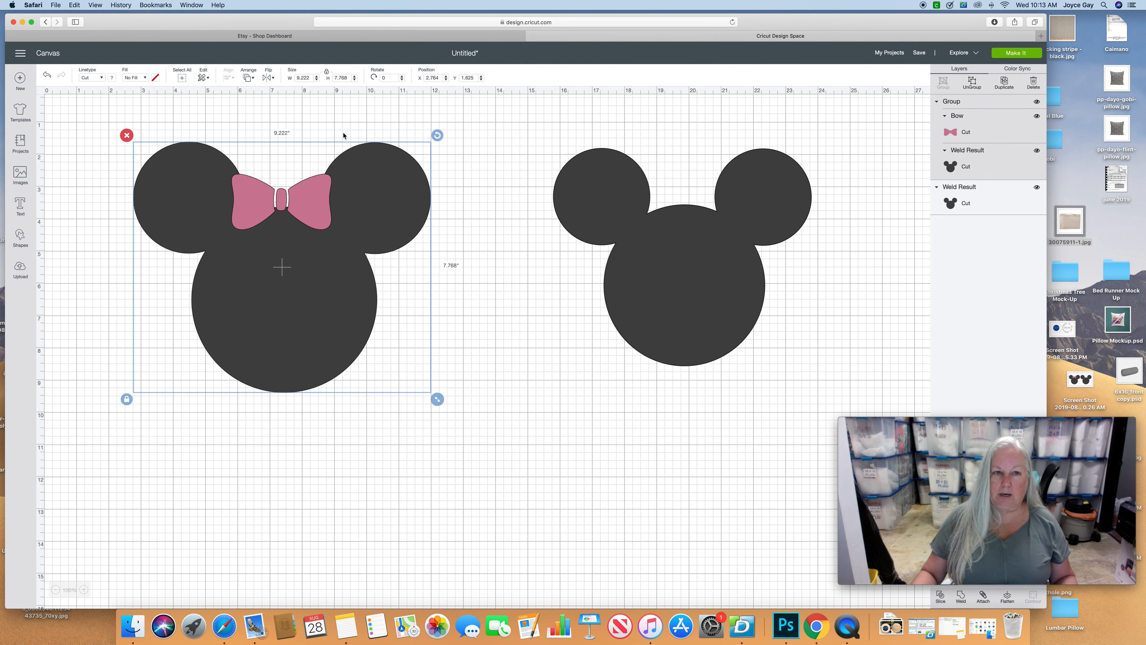
left_click(310, 78)
type("6")
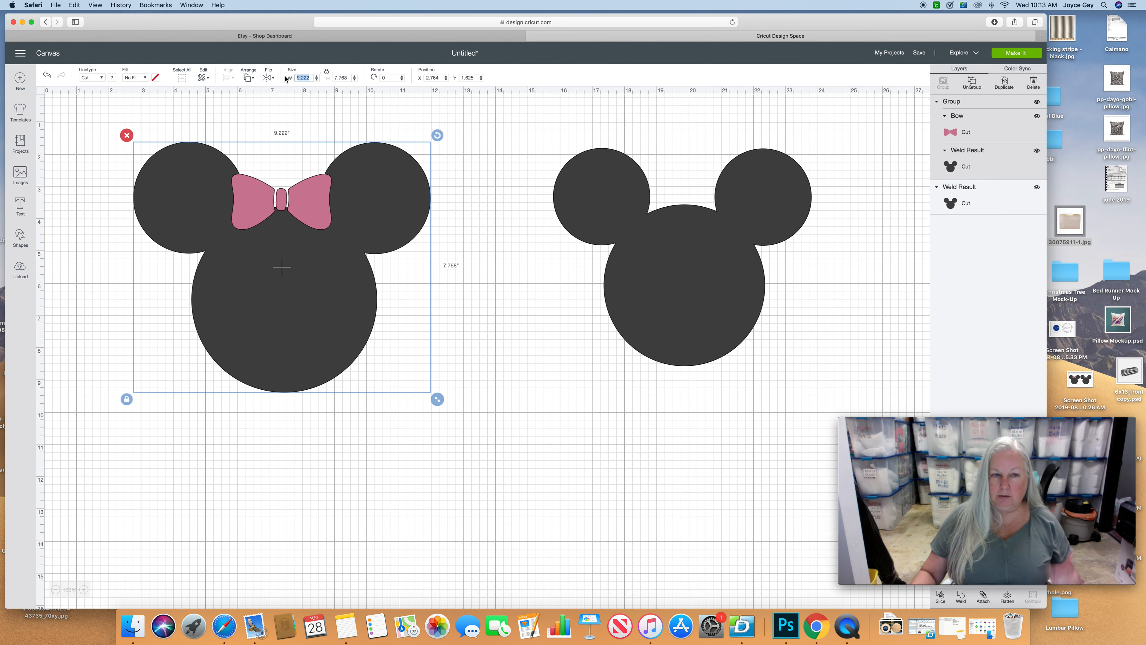
type(".75")
key("Return")
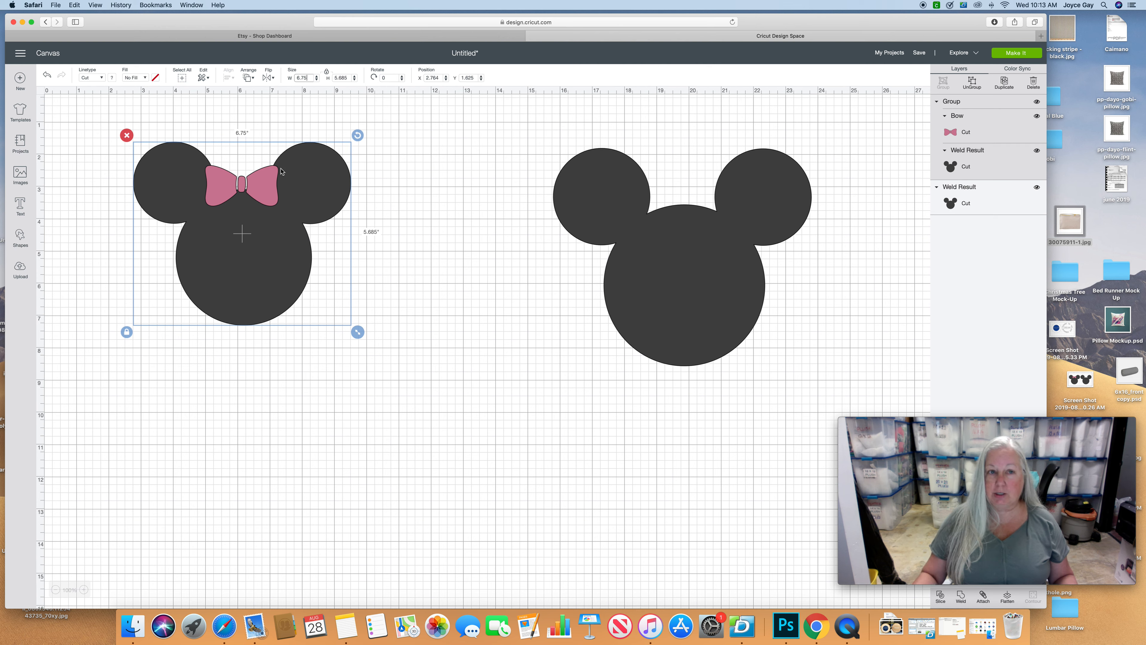
Step: Set the grouped left head's height to 6.75 inches with proportions locked, and position it level with the plain head
left_click_drag(268, 271, 303, 256)
left_click_drag(349, 78, 328, 80)
type("6.754")
key("Return")
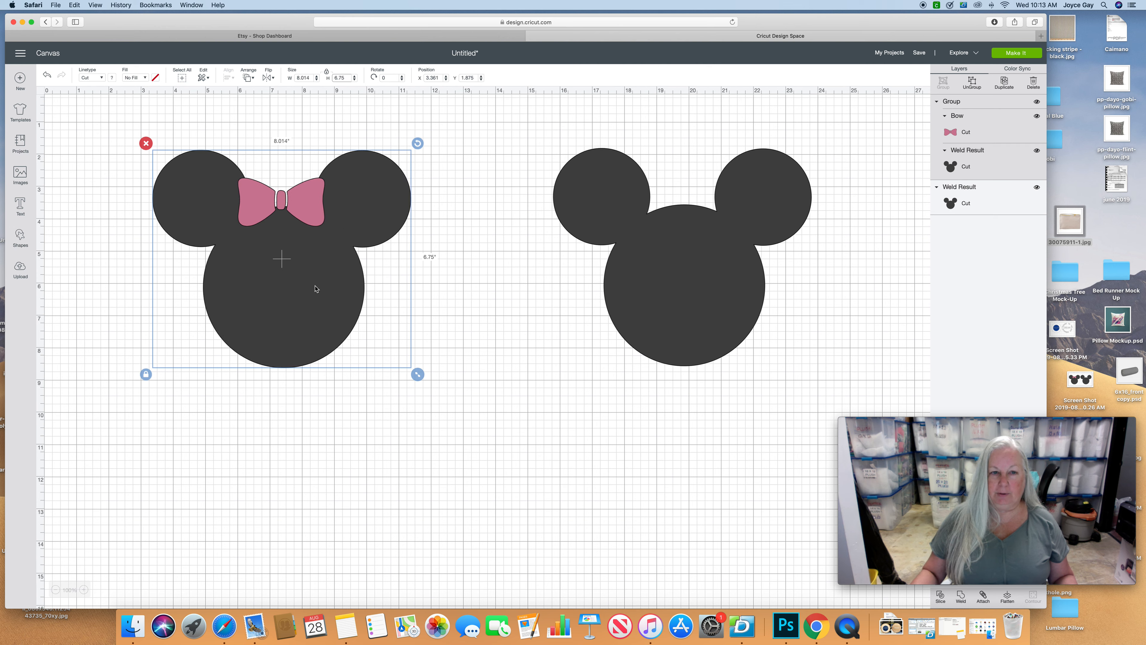
left_click_drag(315, 303, 333, 320)
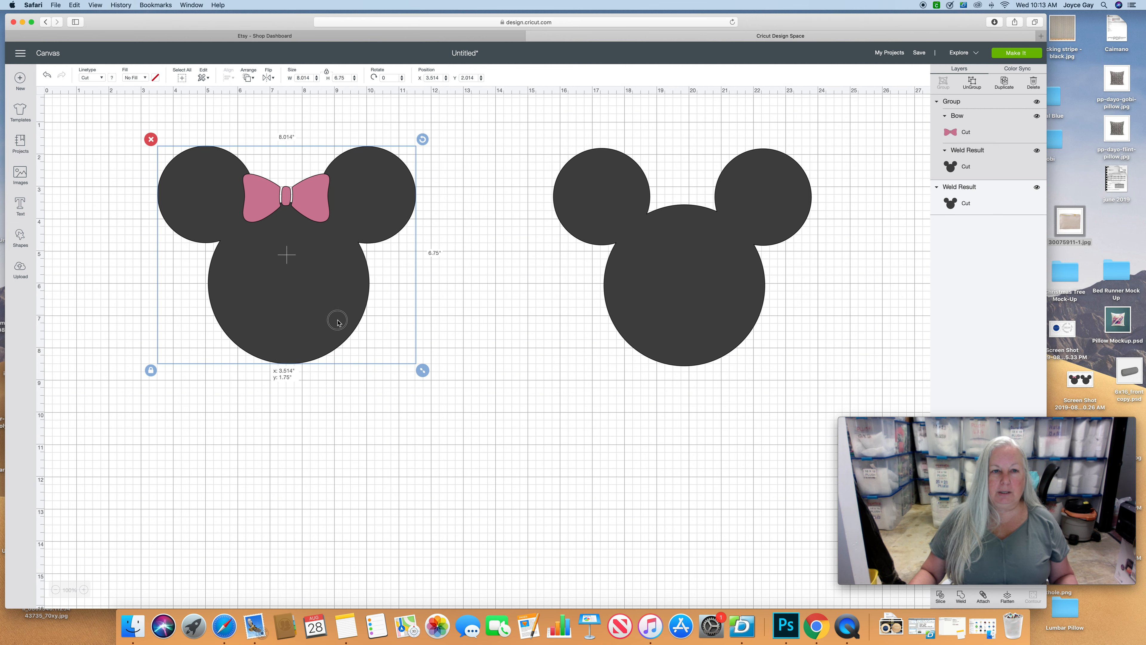
Step: Duplicate the plain mouse head and place the copy below and between the other two heads
left_click(691, 307)
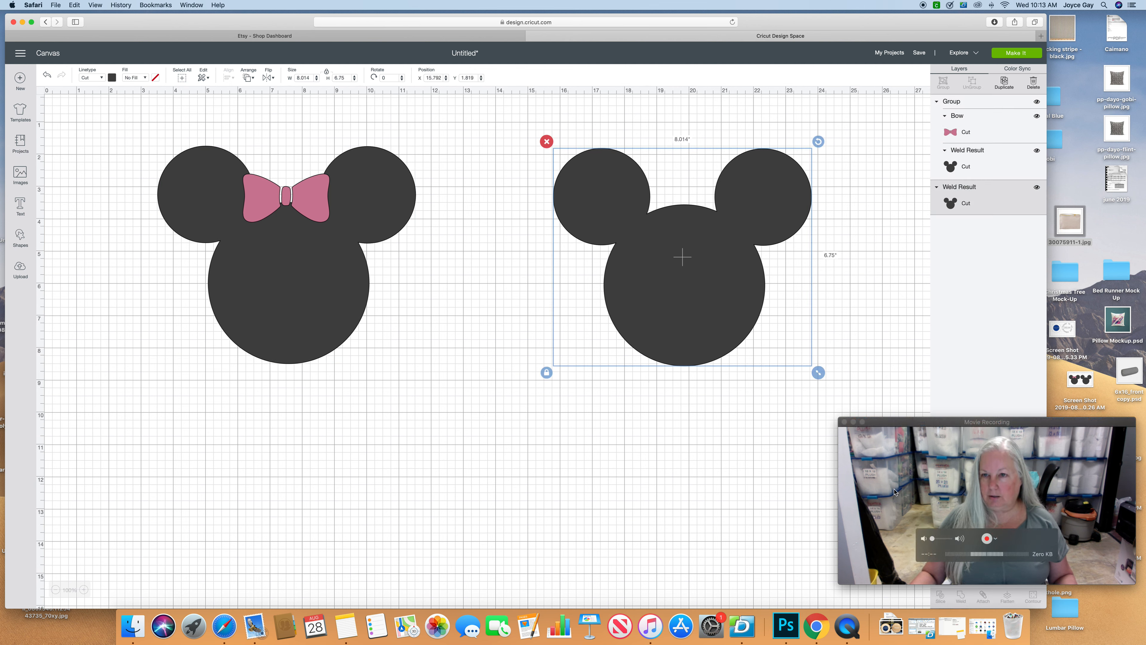
left_click(1005, 87)
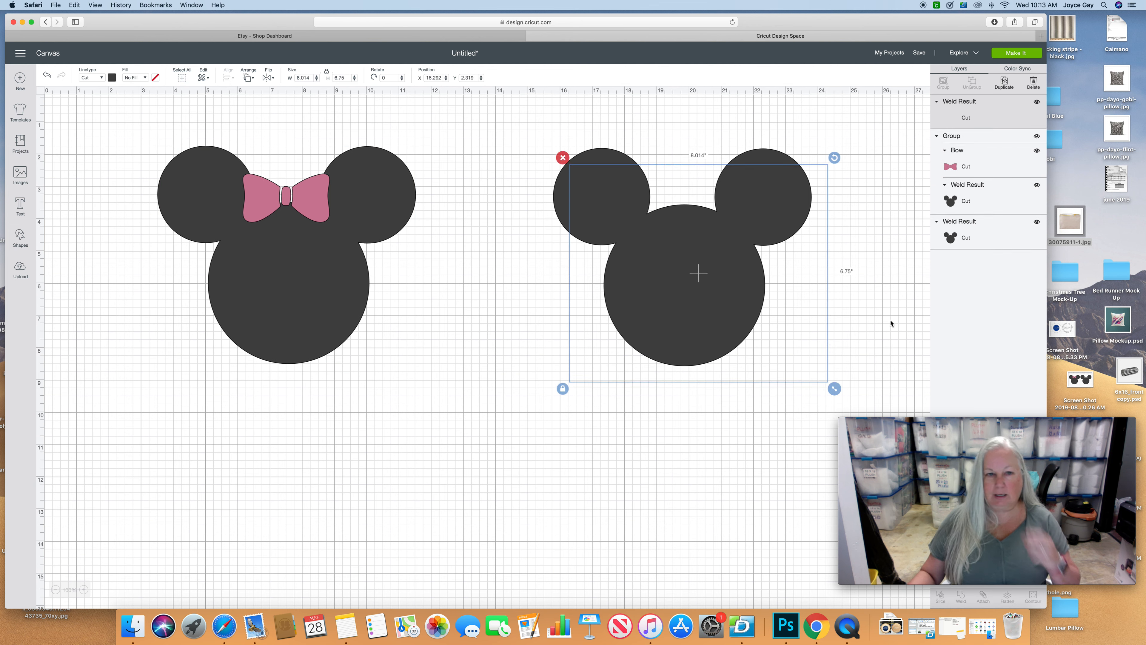
left_click_drag(729, 314, 513, 470)
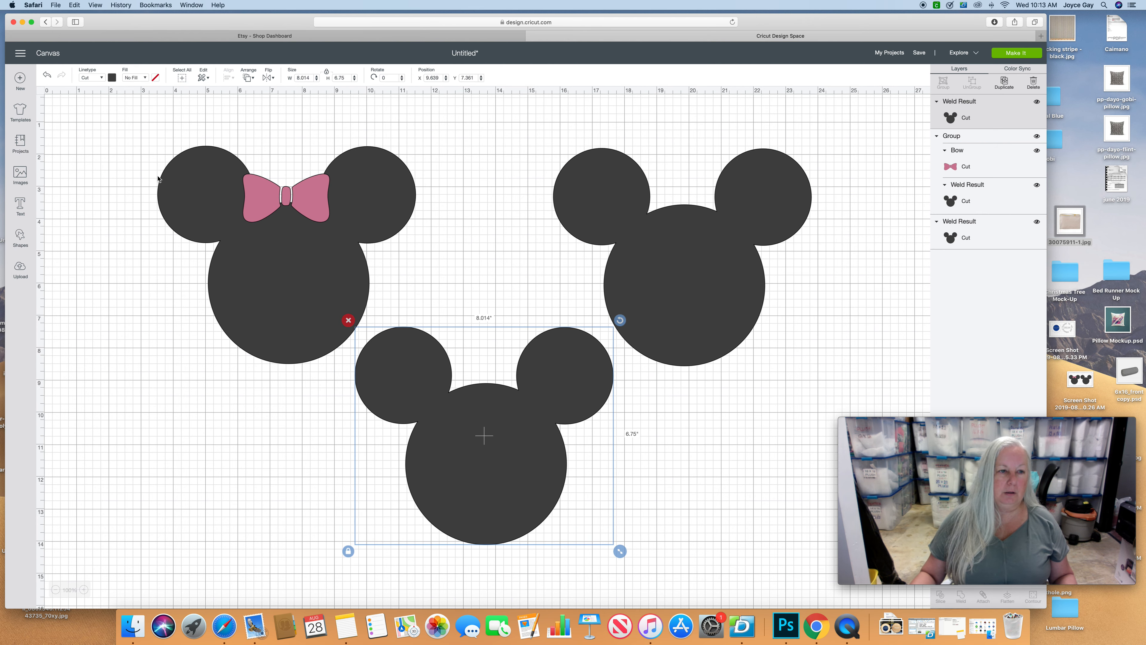
Step: Insert the same solid pink bow with ribbon tails from the image library and place it between the lower head's ears
left_click(21, 174)
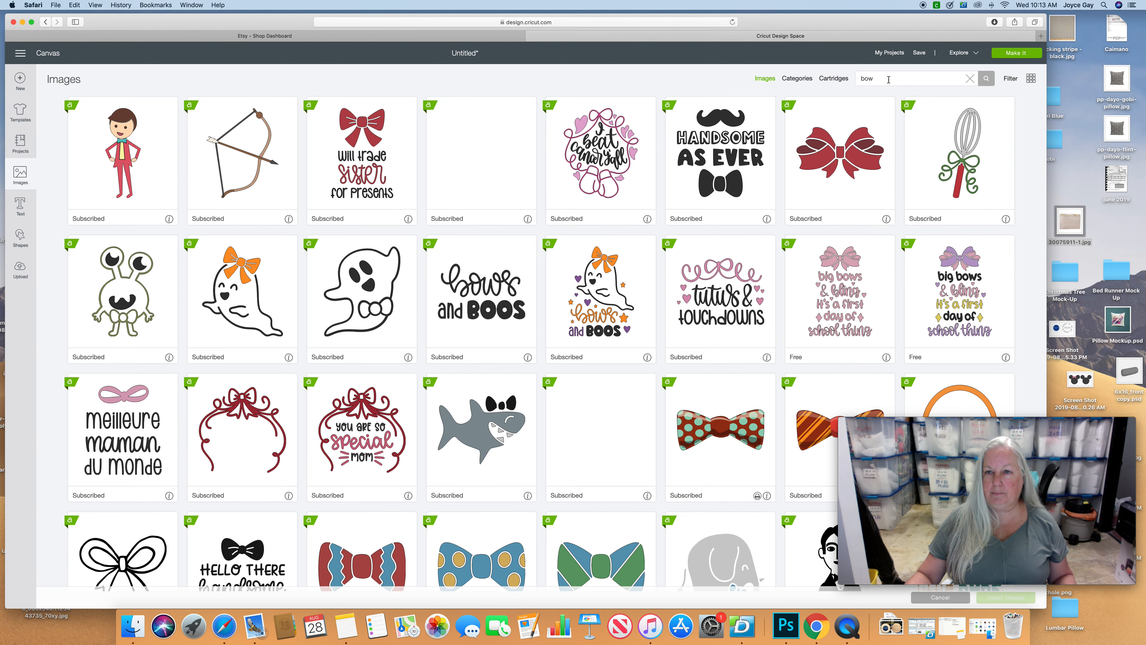
left_click(883, 79)
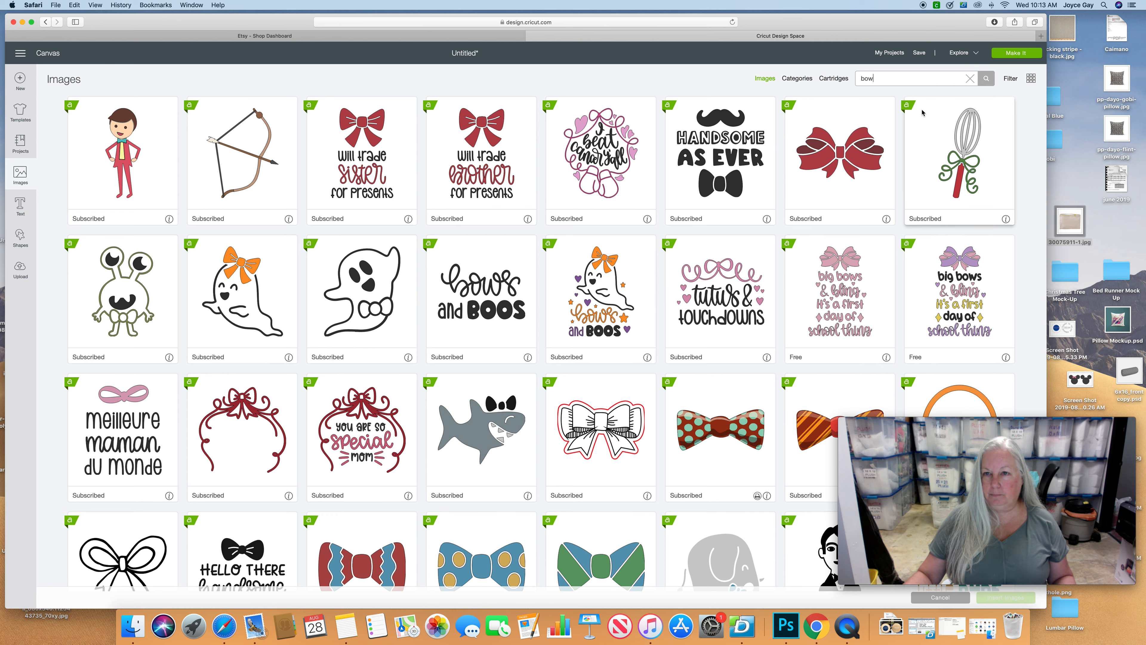
scroll(799, 238, "down", 5)
scroll(798, 238, "down", 10)
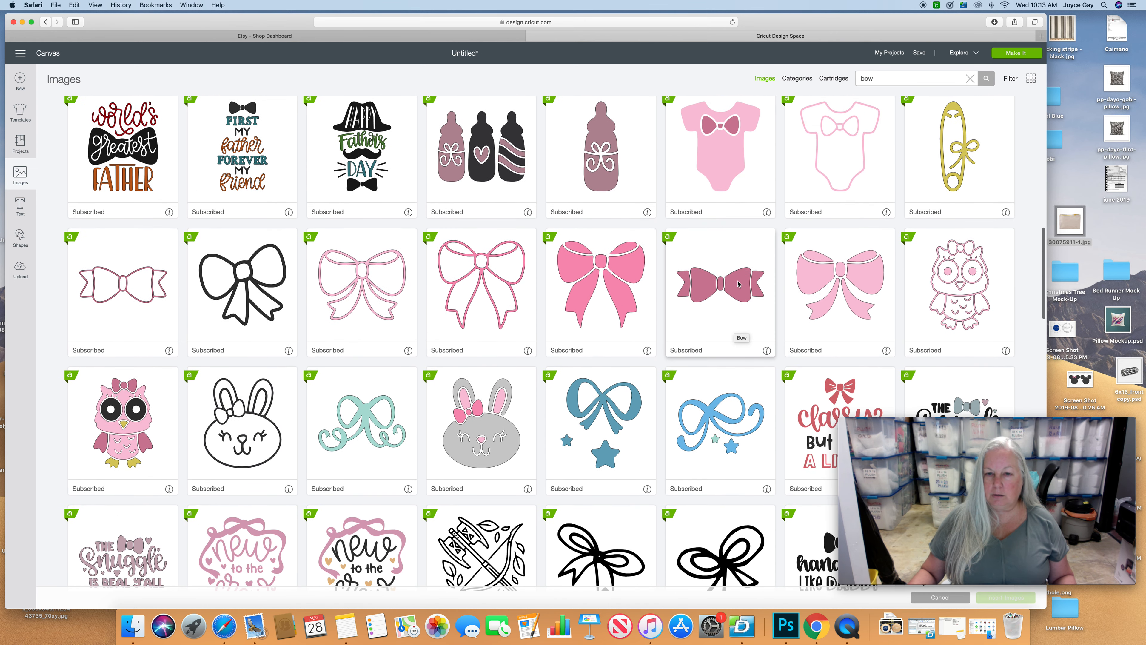
left_click(738, 290)
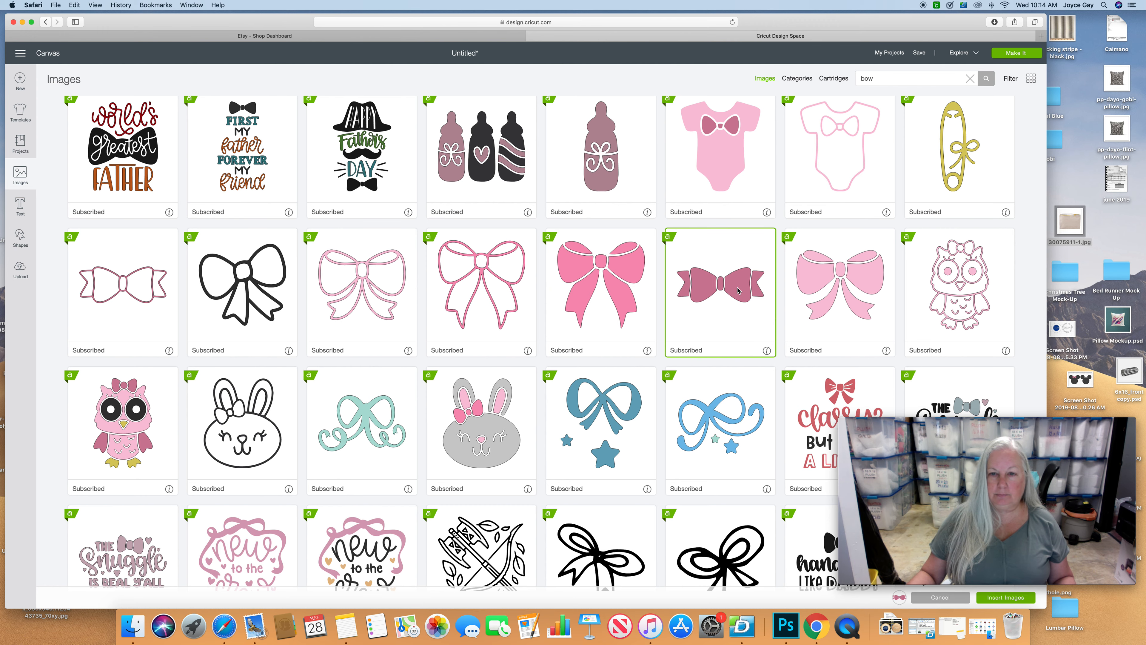
left_click(999, 598)
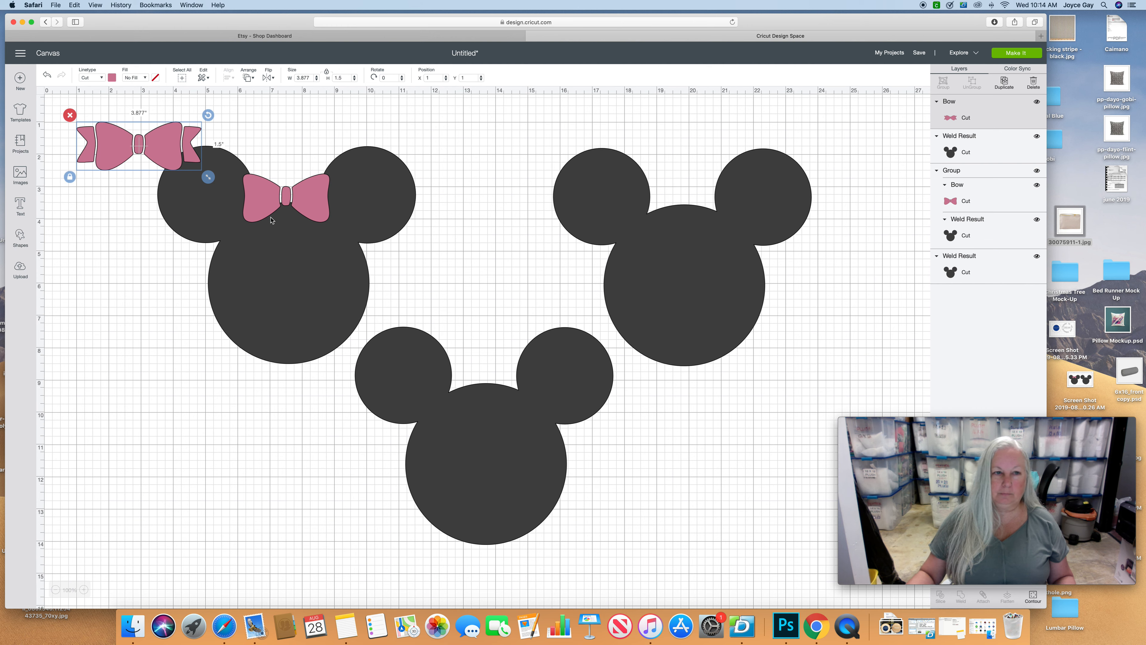
left_click_drag(182, 150, 508, 377)
left_click(485, 273)
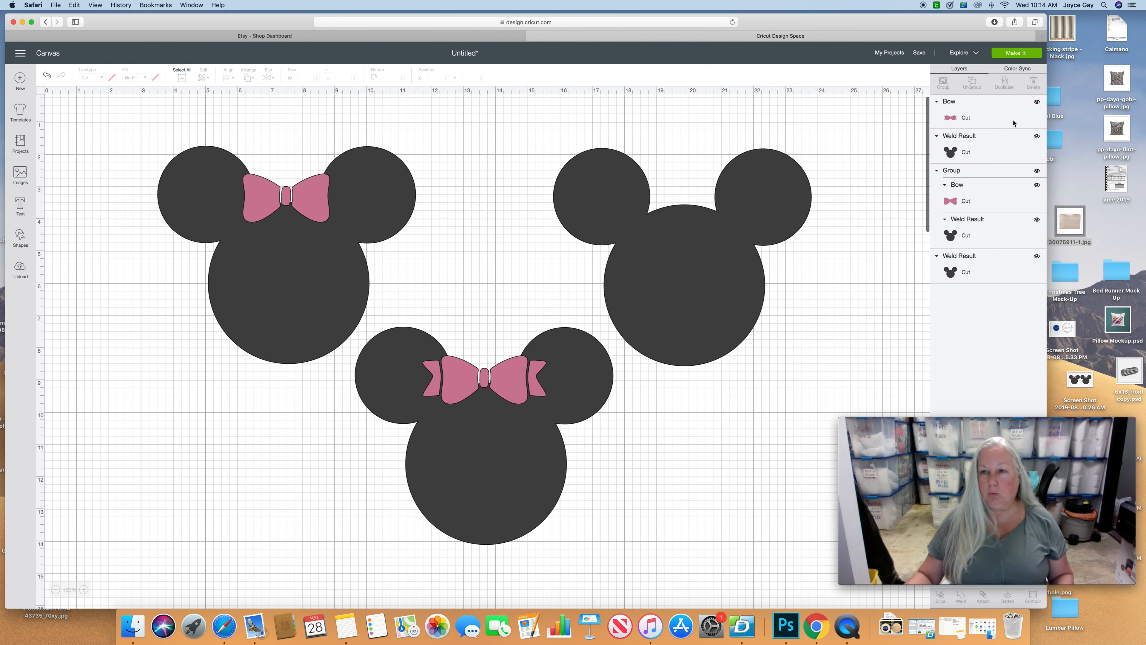
Step: Group the tailed bow with the lower mouse head and move the group slightly
left_click(988, 117)
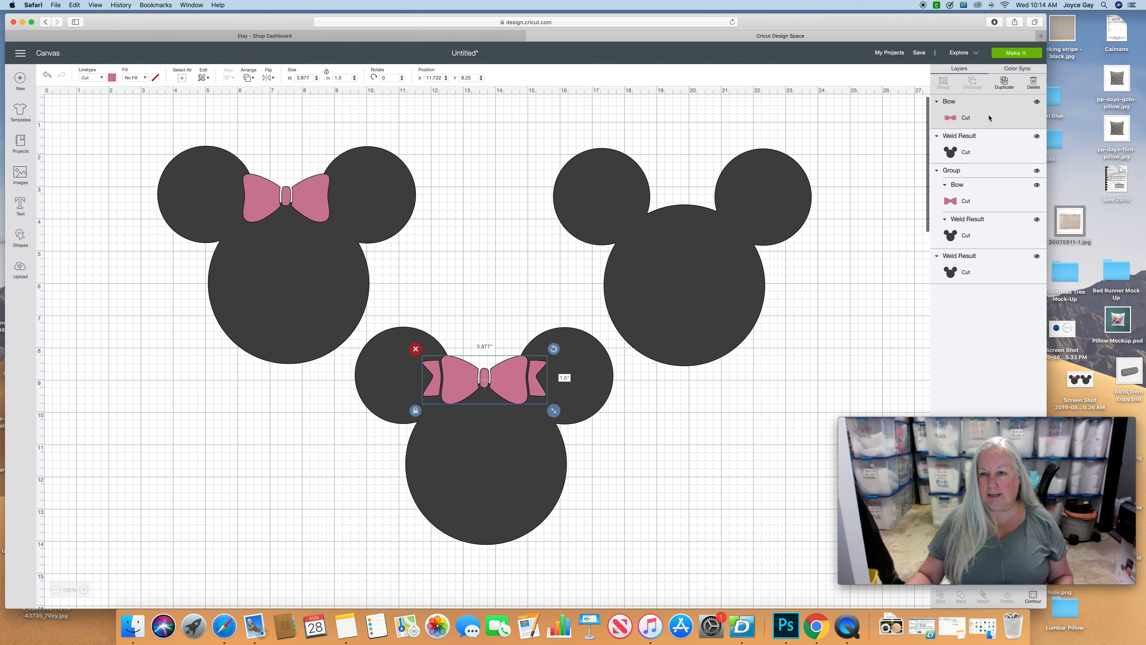
left_click(988, 146, "shift")
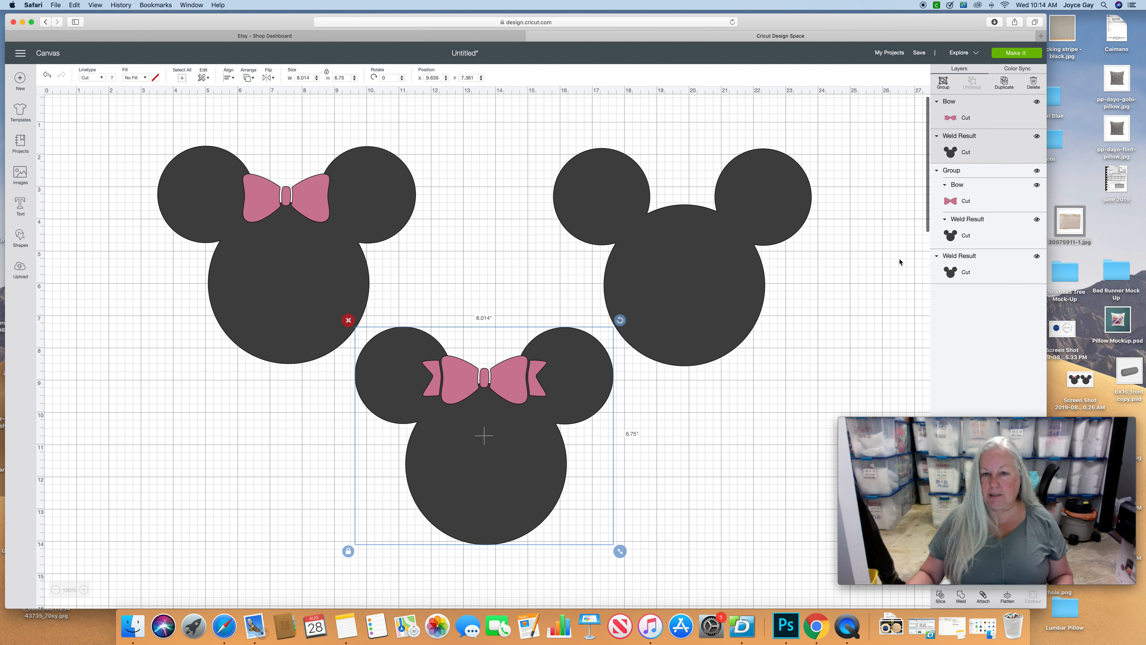
left_click(943, 81)
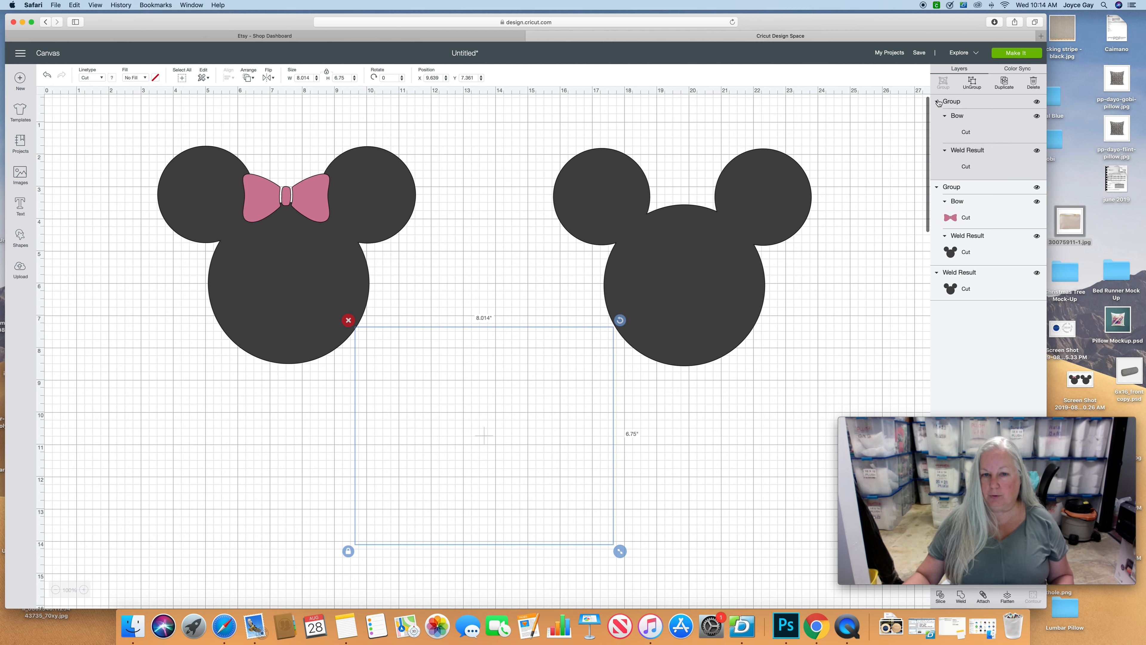
mouse_move(518, 458)
left_mouse_down()
mouse_move(528, 467)
mouse_move(500, 410)
mouse_move(489, 443)
mouse_move(509, 467)
mouse_move(525, 458)
left_mouse_up()
left_click(678, 505)
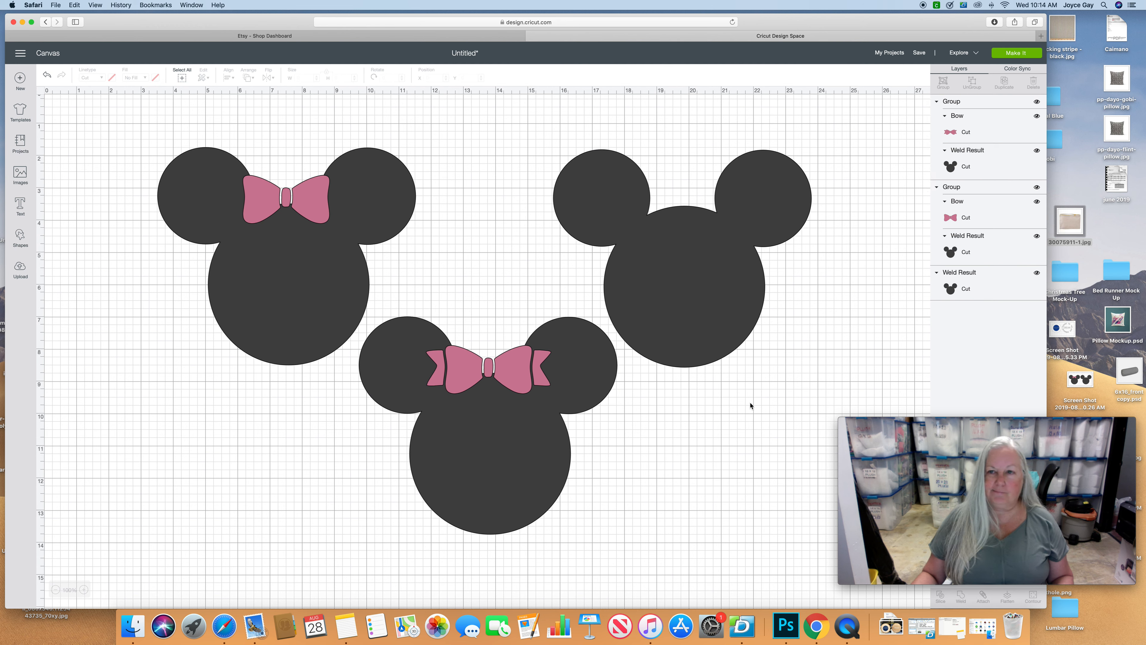
Step: Open the desktop picture 30075911-1.jpg of the zip pouch in Preview
scroll(750, 405, "up", 1)
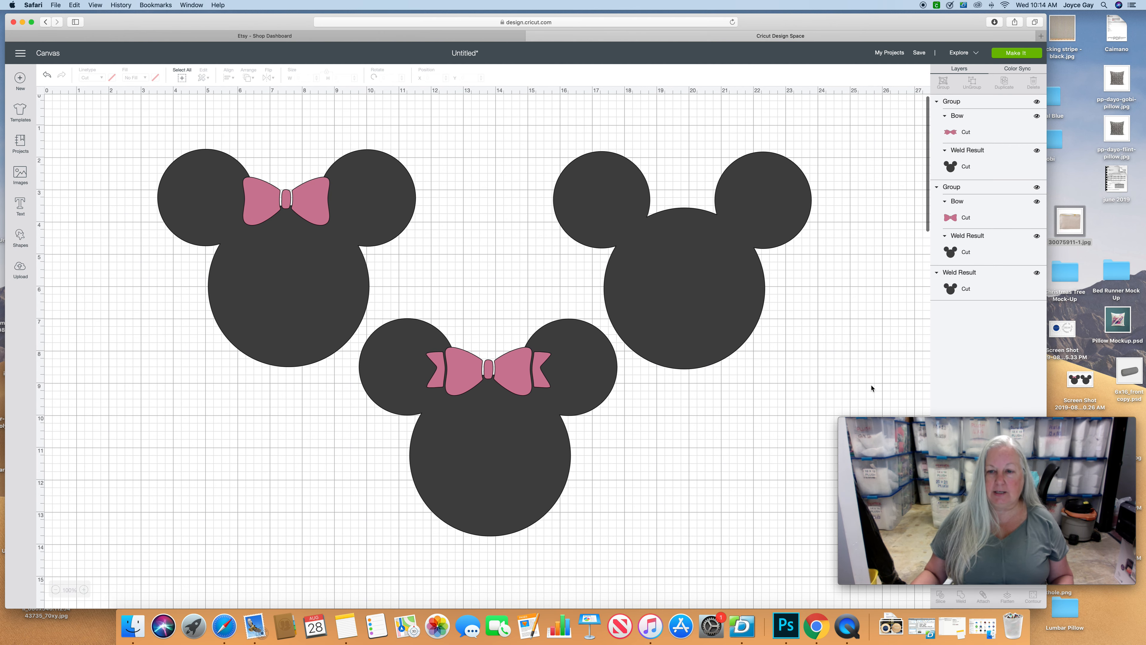
left_click(1078, 230)
double_click(1079, 231)
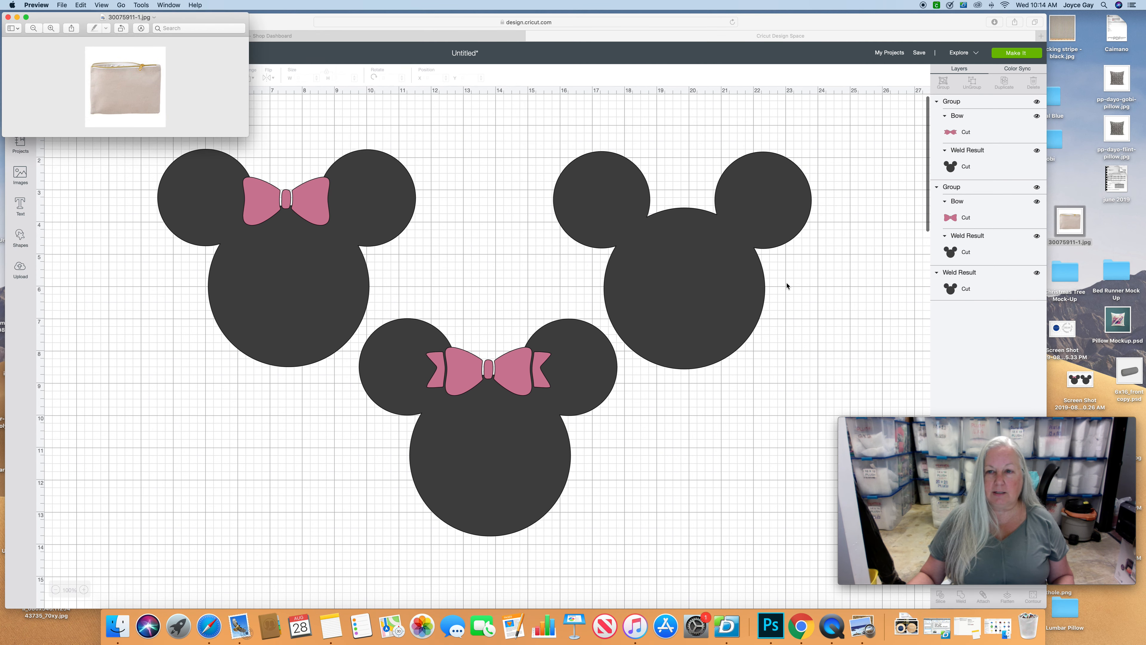